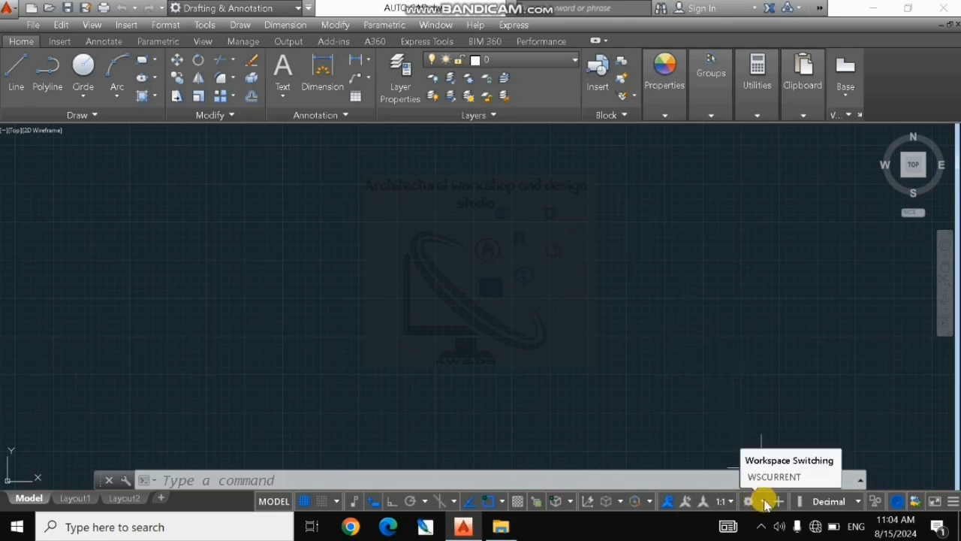
Step: Examine the workspaces available for switching, keeping Drafting & Annotation current
click(763, 503)
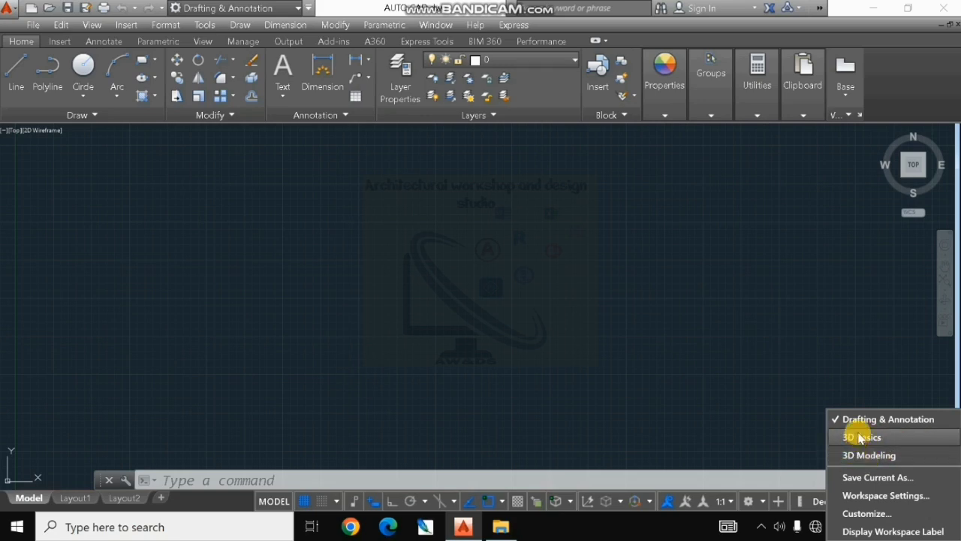
click(726, 359)
click(727, 355)
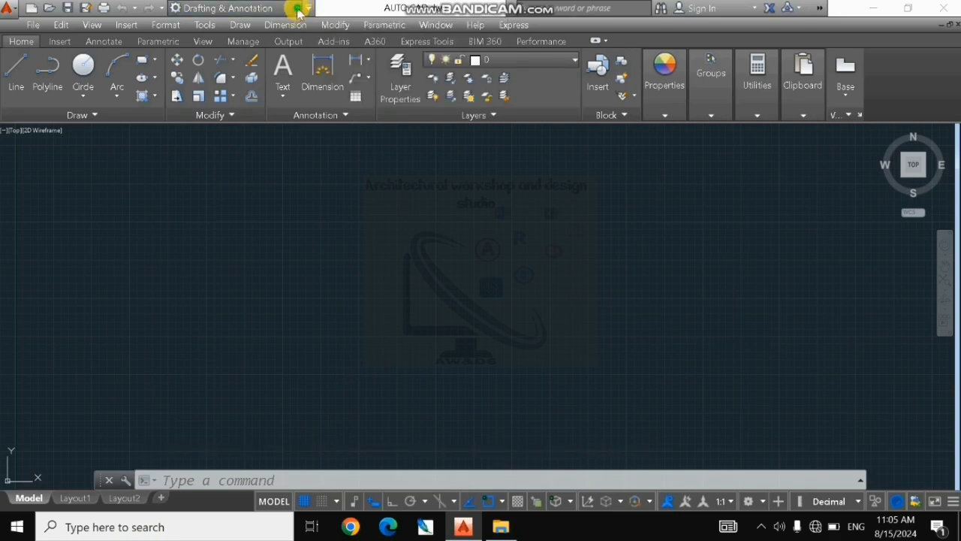
click(298, 10)
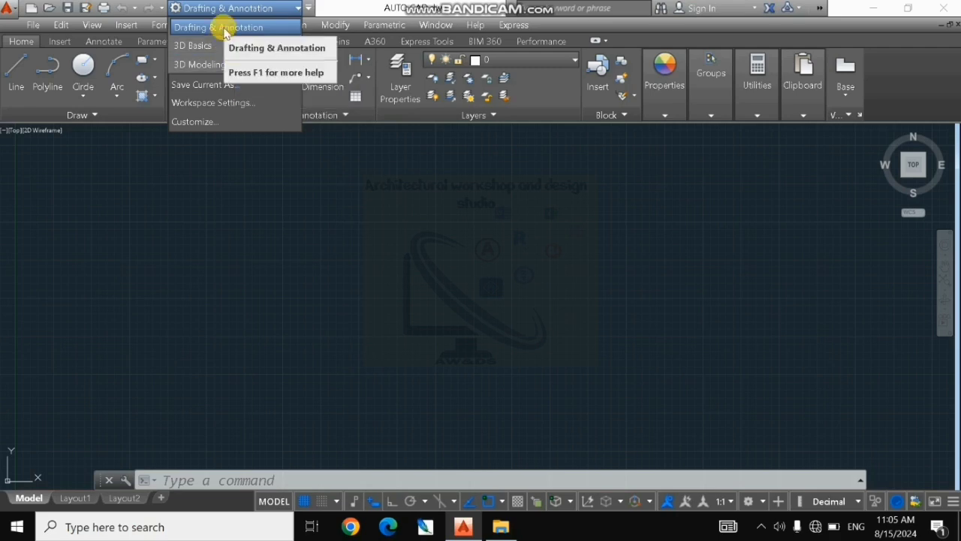
click(268, 170)
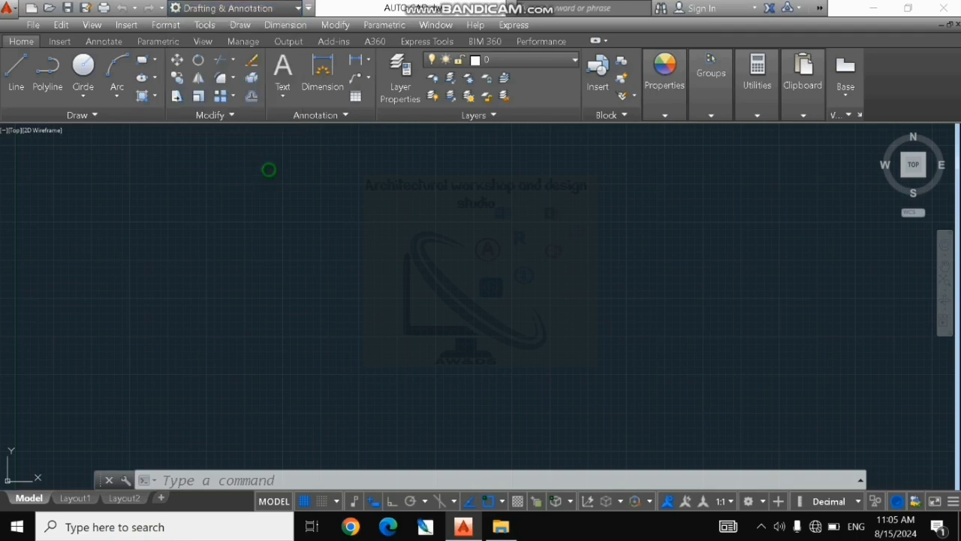
click(300, 167)
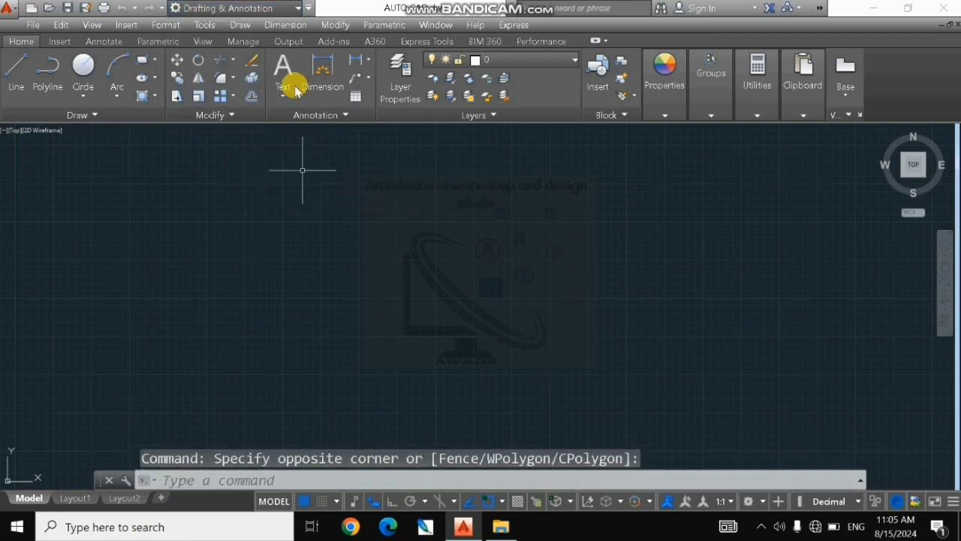
Step: Remove the Workspace selector from the Quick Access Toolbar and add it back
click(308, 8)
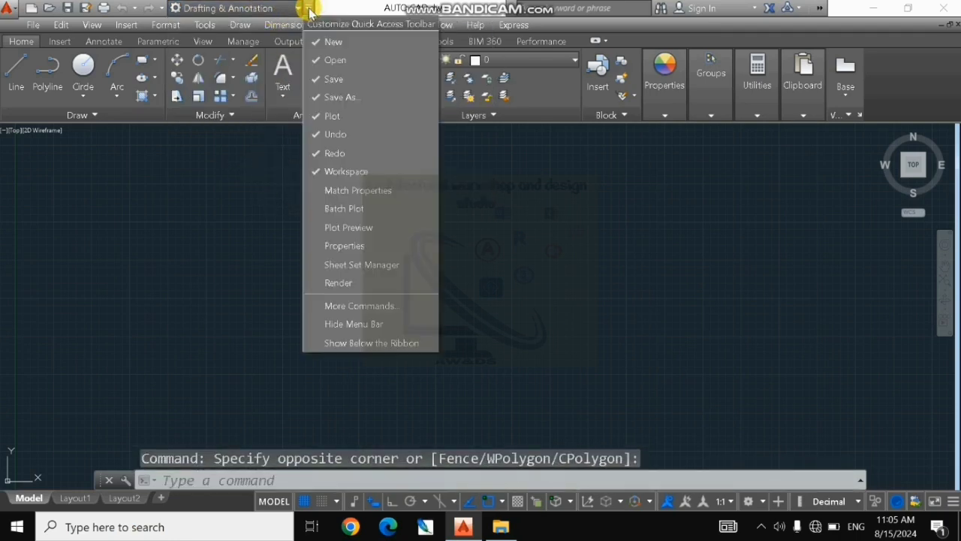
click(364, 172)
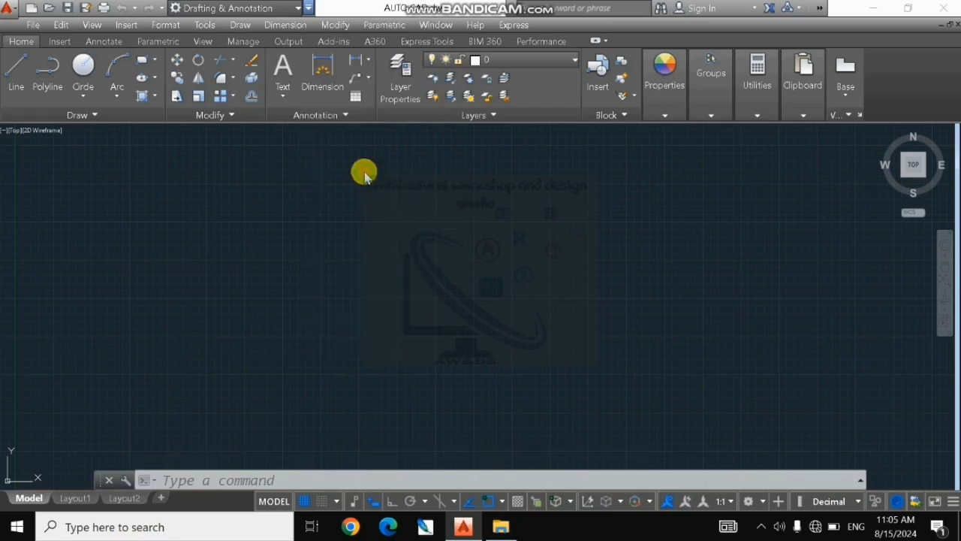
click(172, 10)
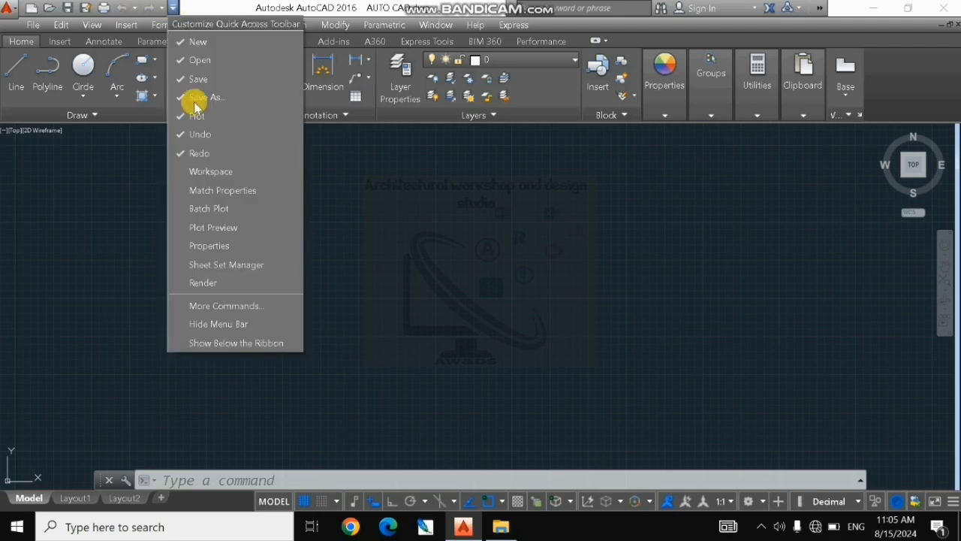
click(225, 172)
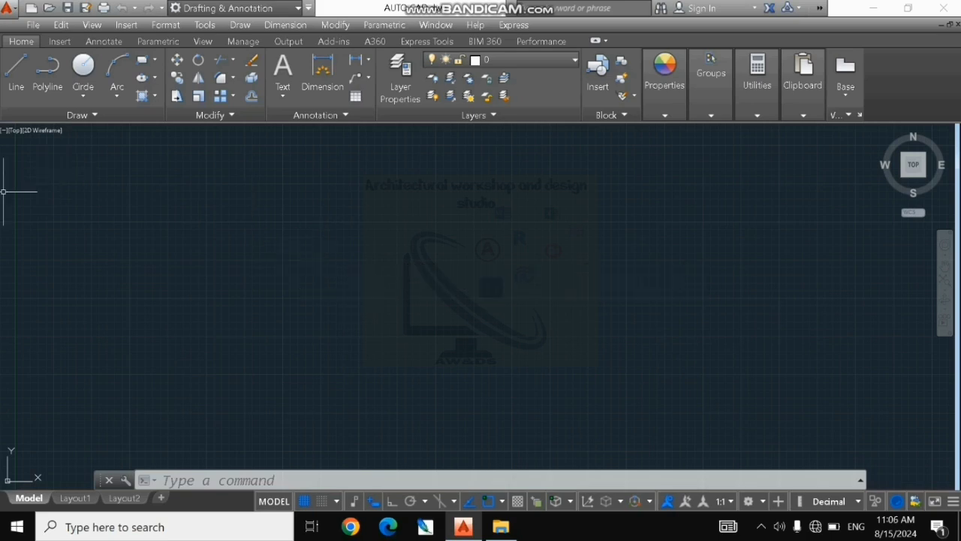
Step: Try the Realistic and Hidden visual styles in the viewport and return it to 2D Wireframe
click(44, 132)
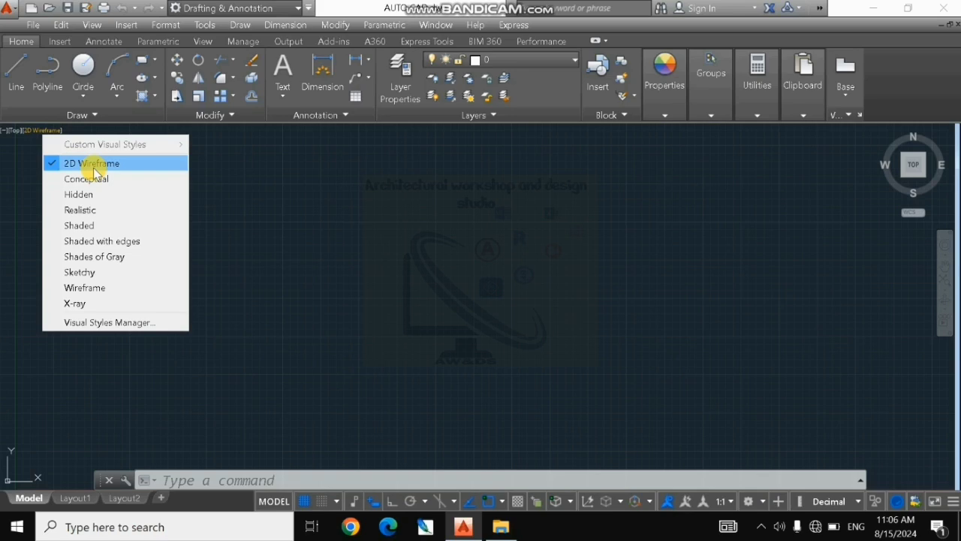
click(87, 211)
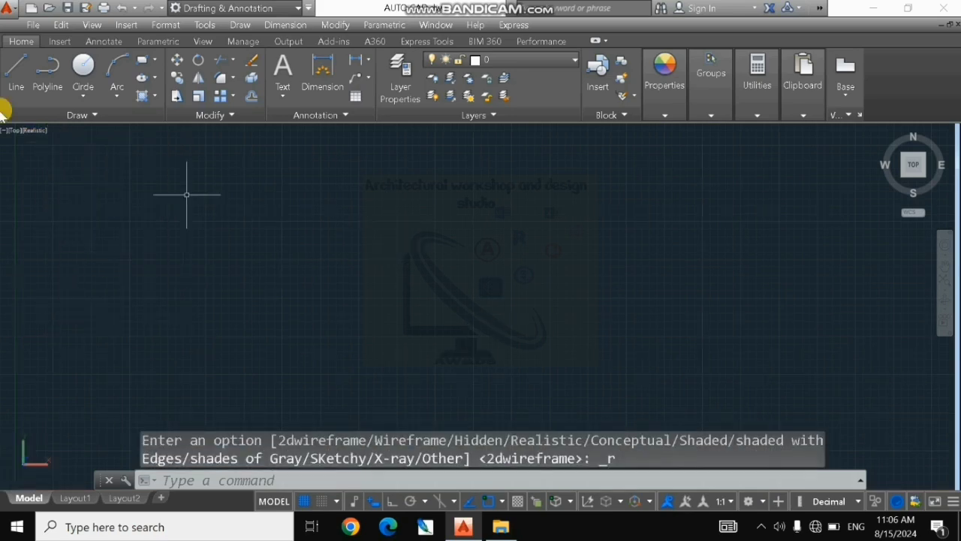
click(34, 132)
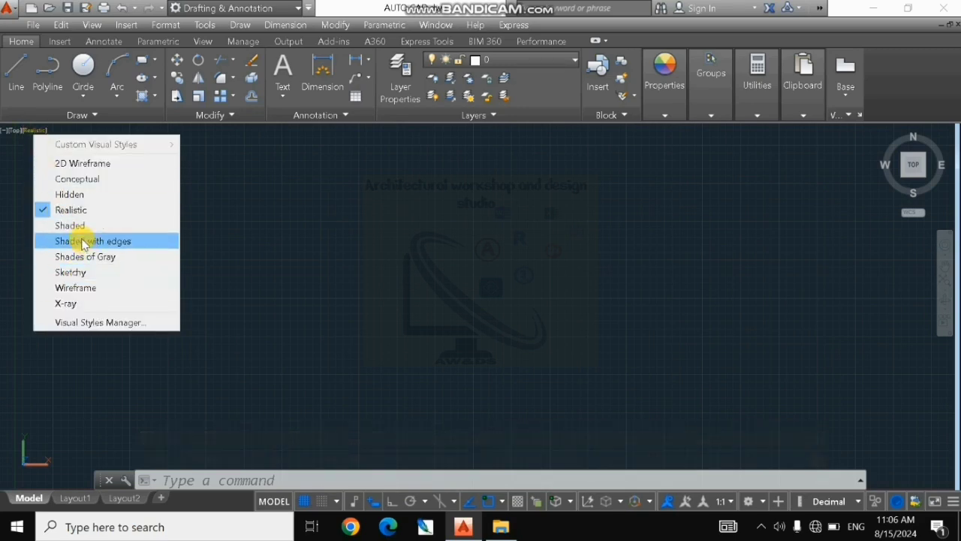
click(70, 194)
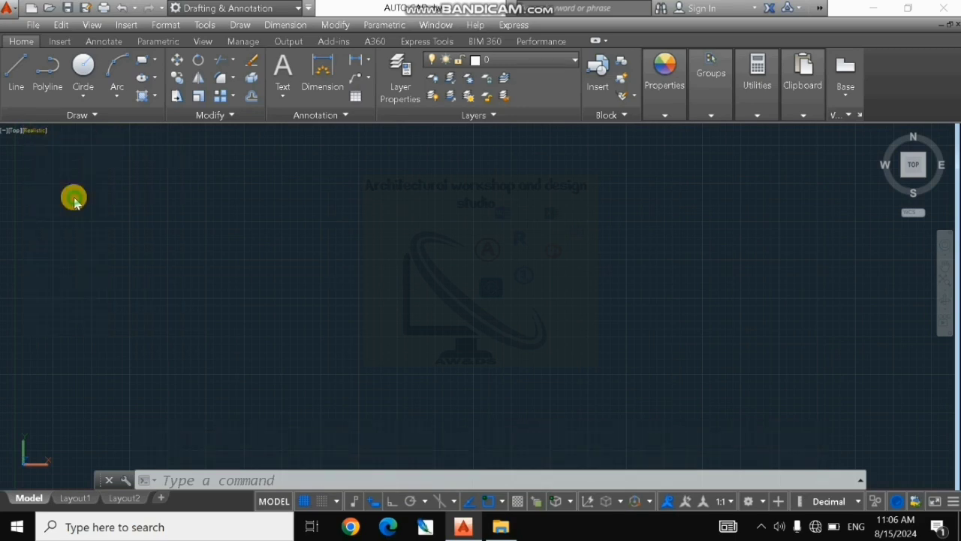
click(34, 132)
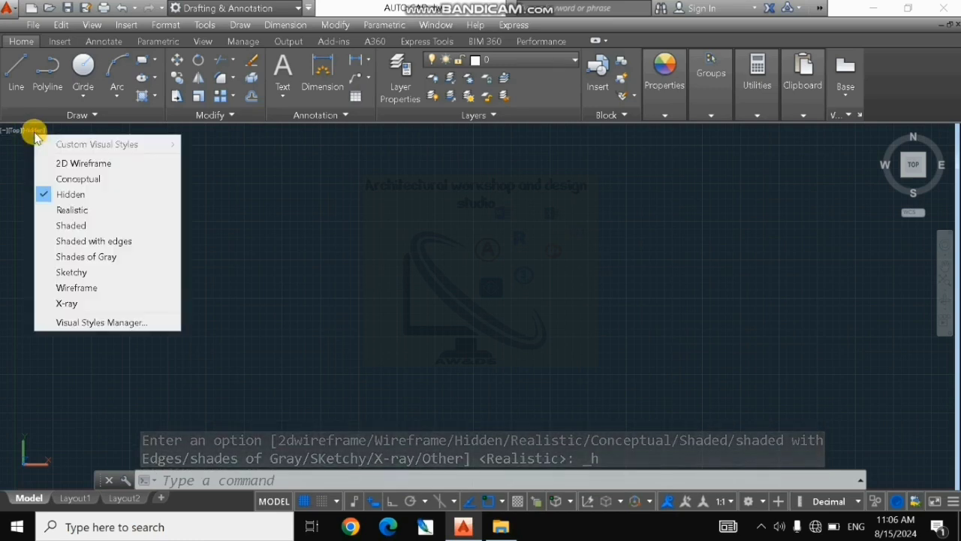
click(84, 164)
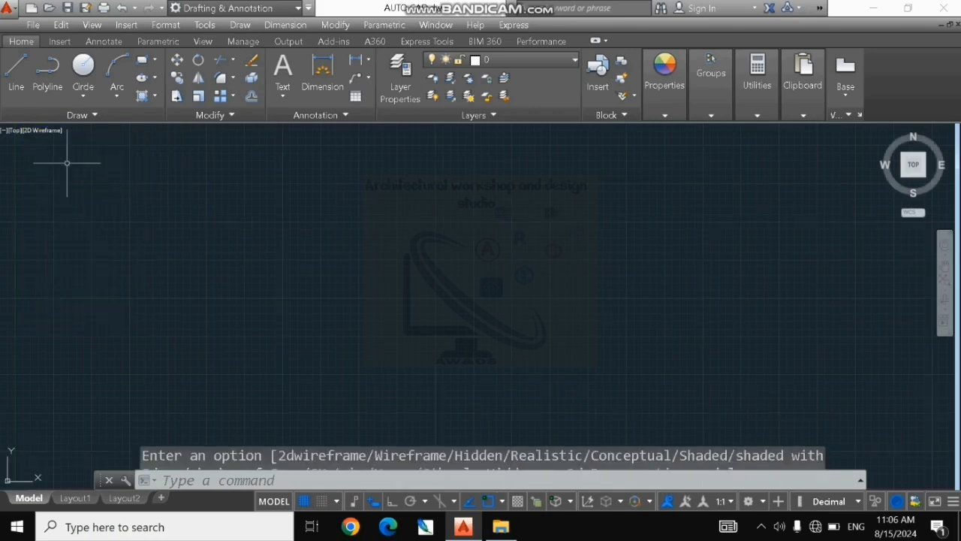
click(14, 133)
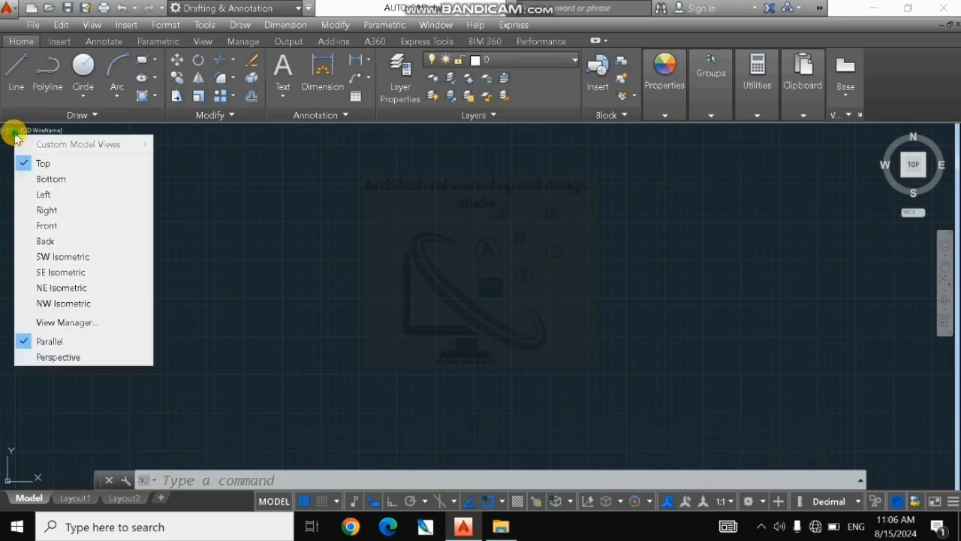
click(14, 133)
click(14, 133)
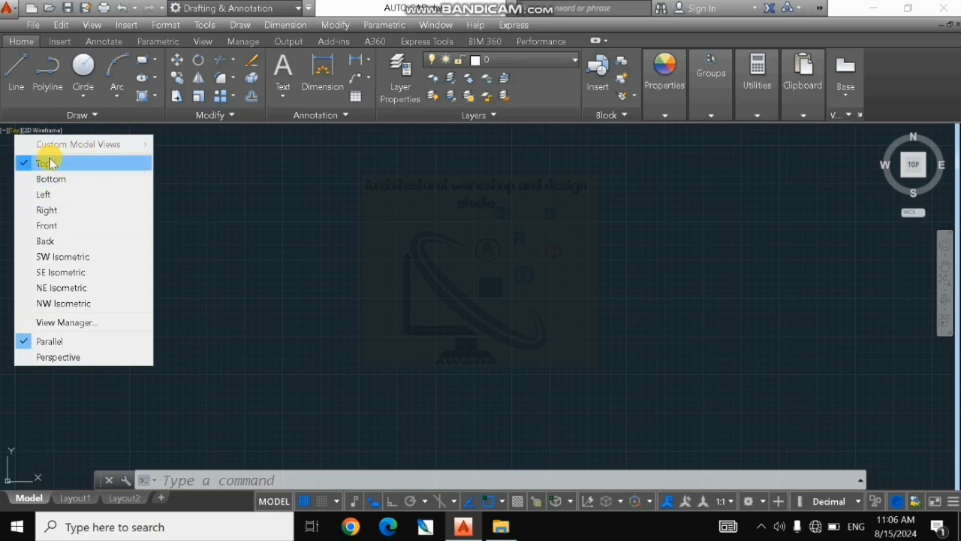
click(293, 215)
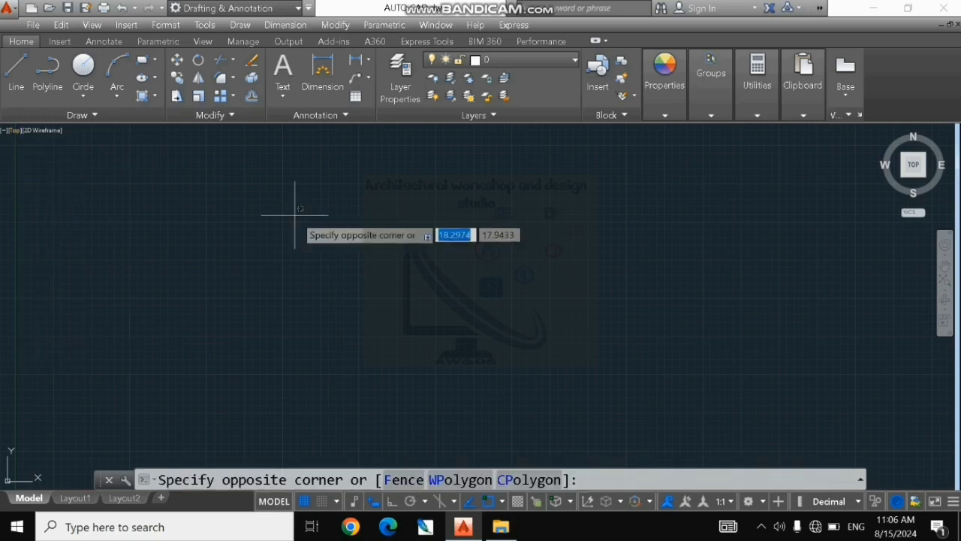
key(Escape)
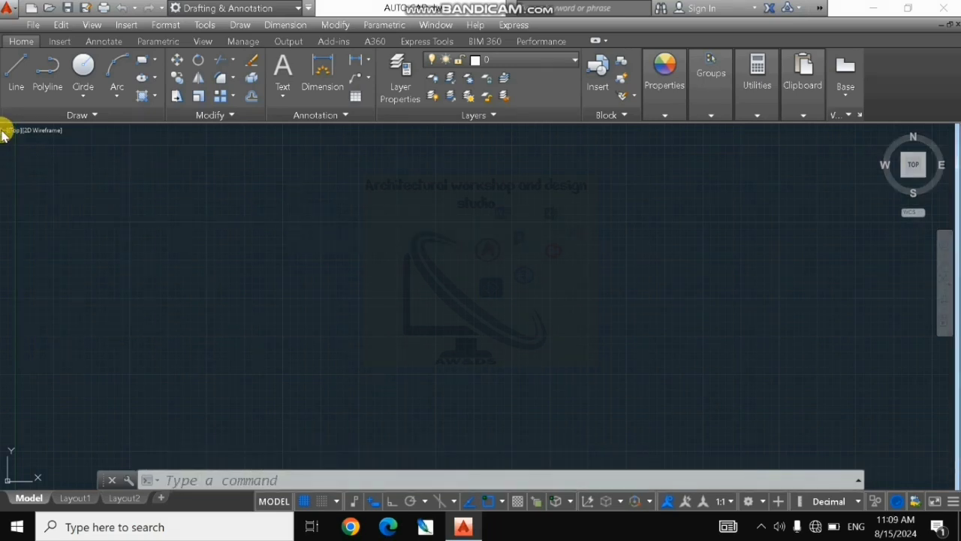
Step: Restore the multiple-viewport layout and maximize the viewport that shows the Right view
click(6, 131)
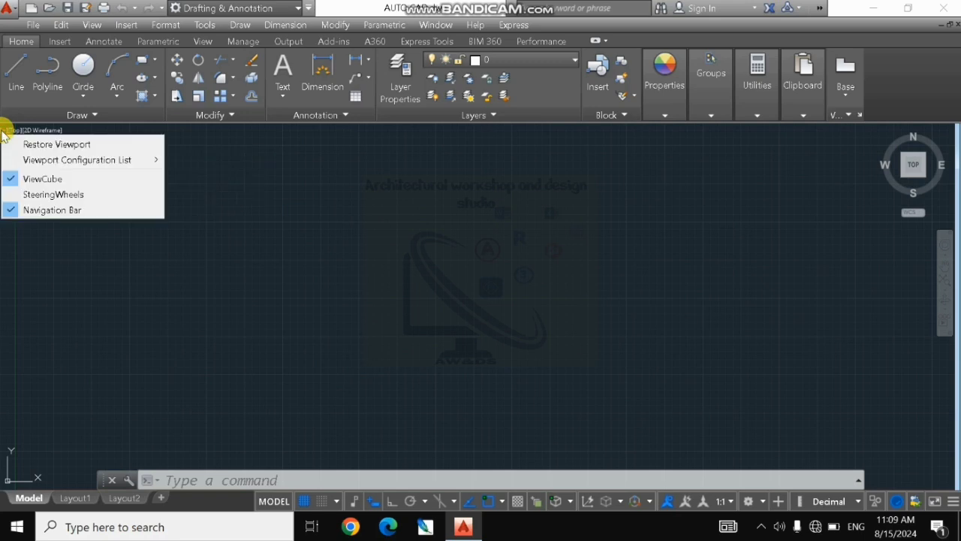
click(57, 146)
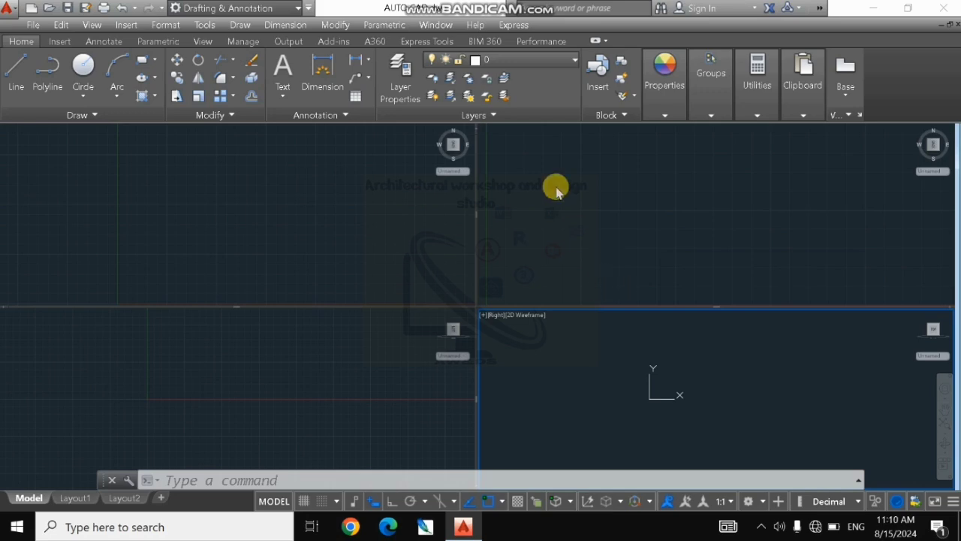
click(485, 315)
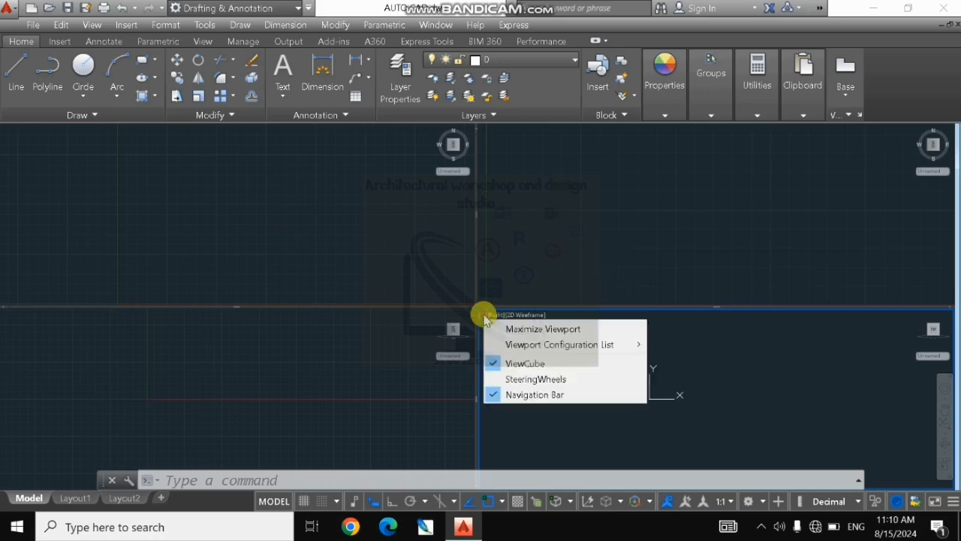
click(549, 330)
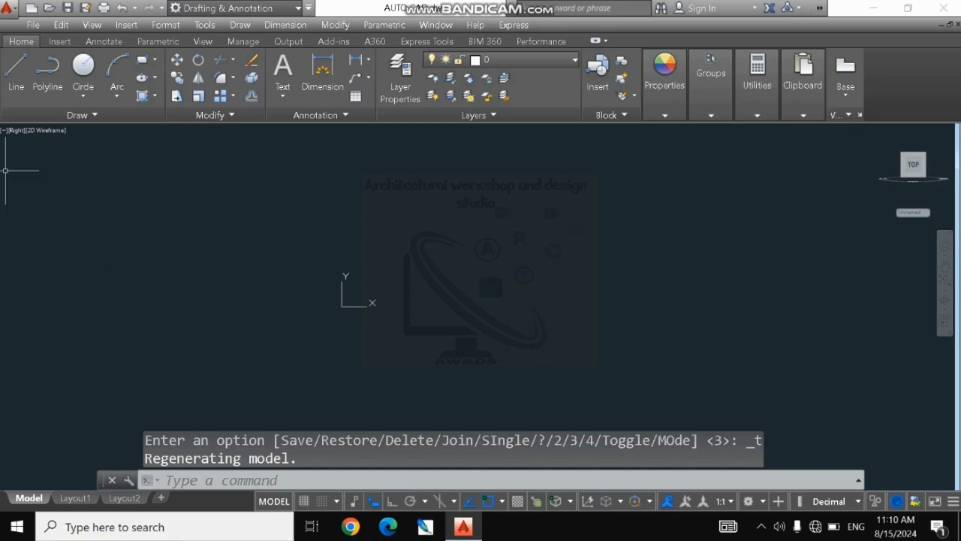
Step: Hide the Navigation Bar in the maximized Right viewport and show it again
click(4, 131)
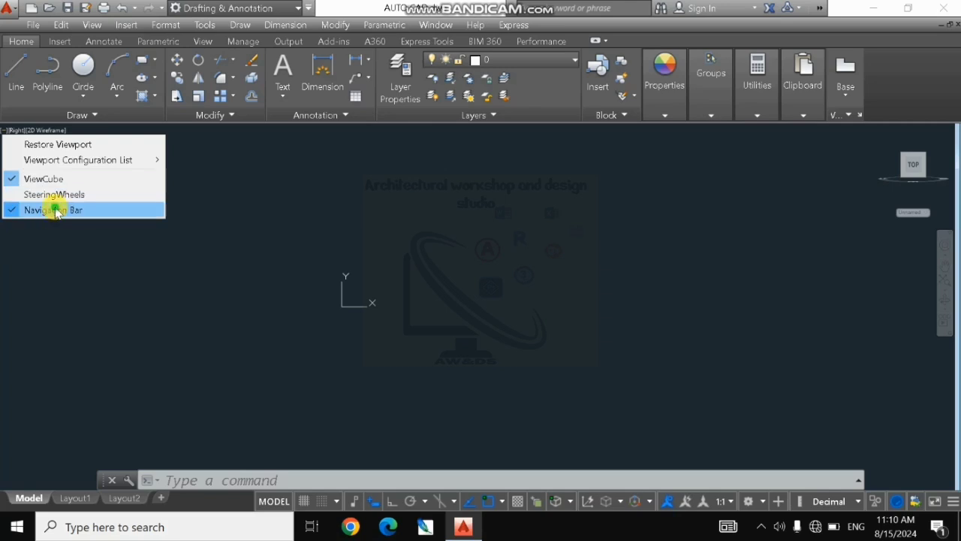
click(54, 210)
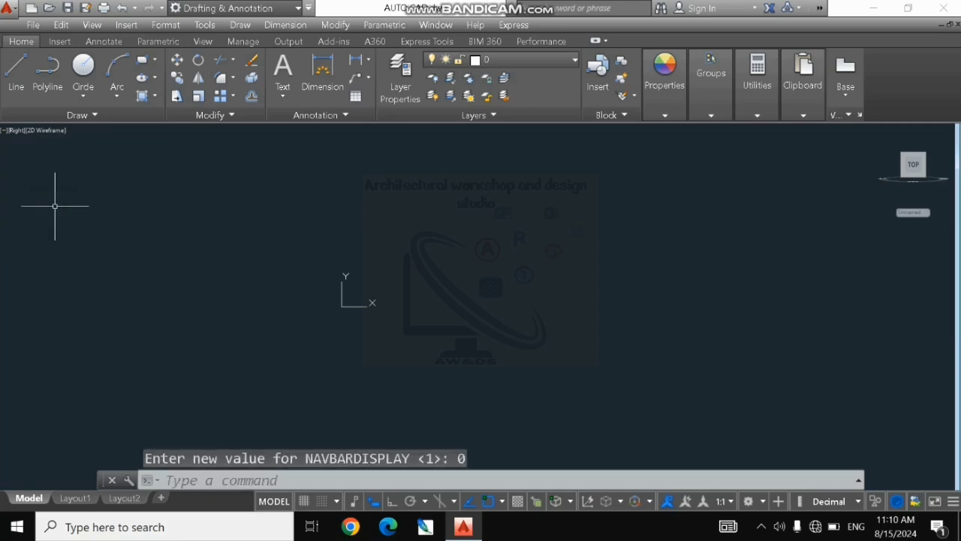
click(6, 134)
click(39, 208)
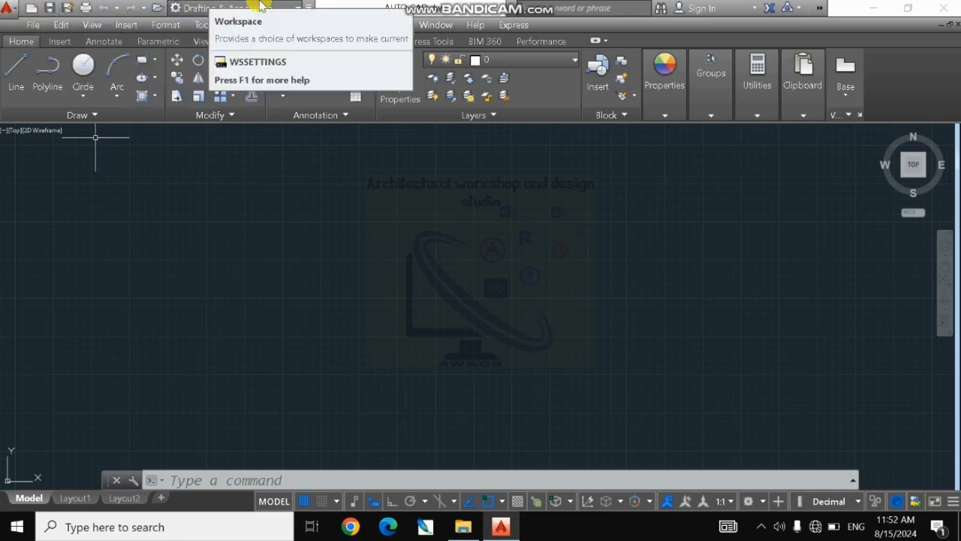
click(309, 8)
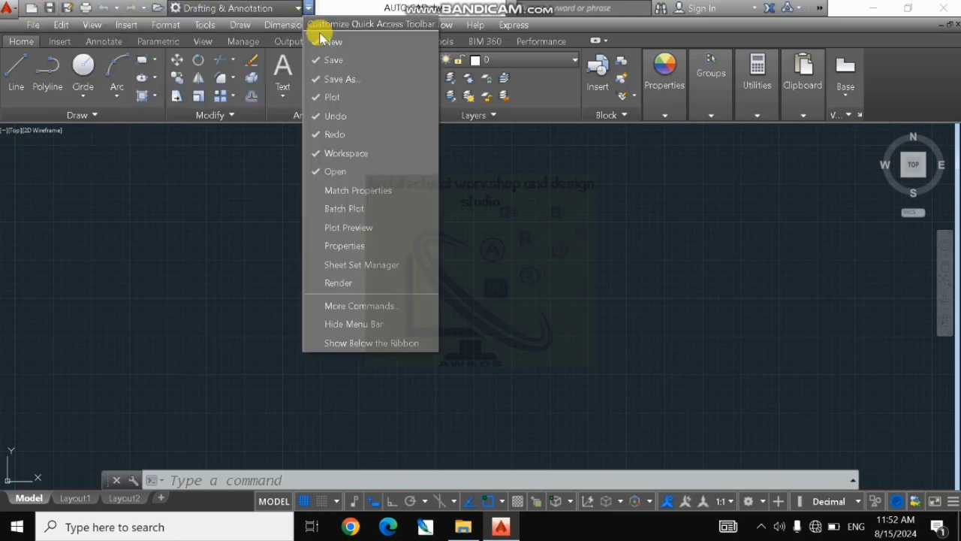
click(319, 171)
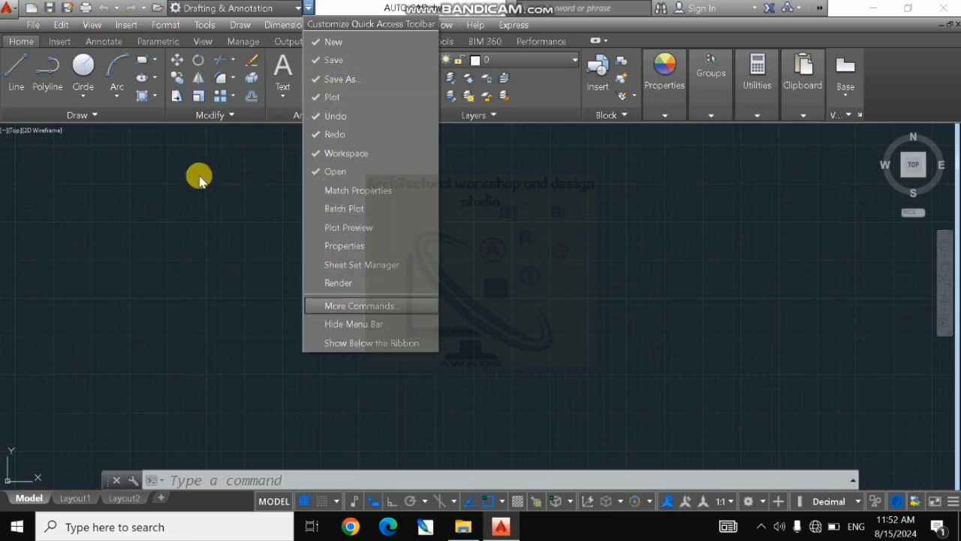
click(233, 204)
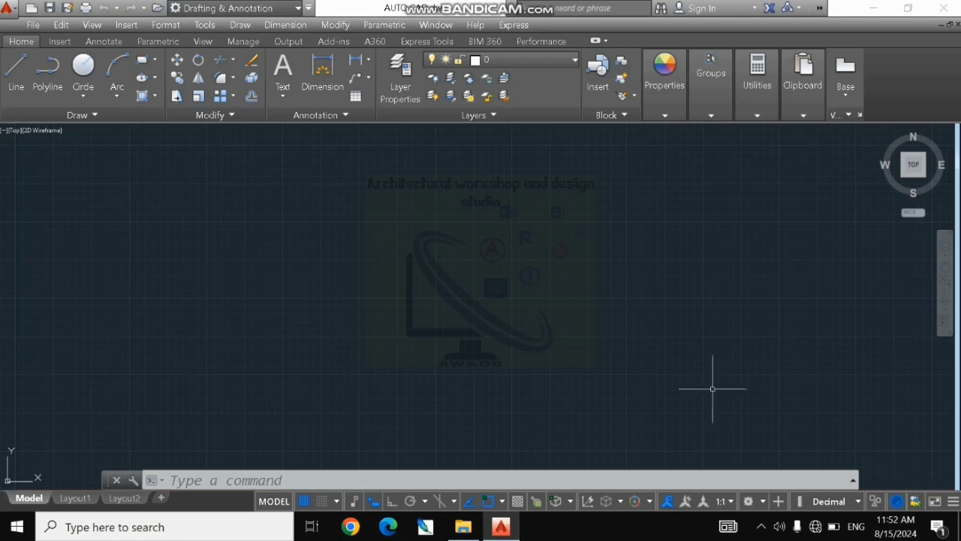
Step: Draw an open shape of four connected line segments in the upper-left part of the drawing area
click(15, 67)
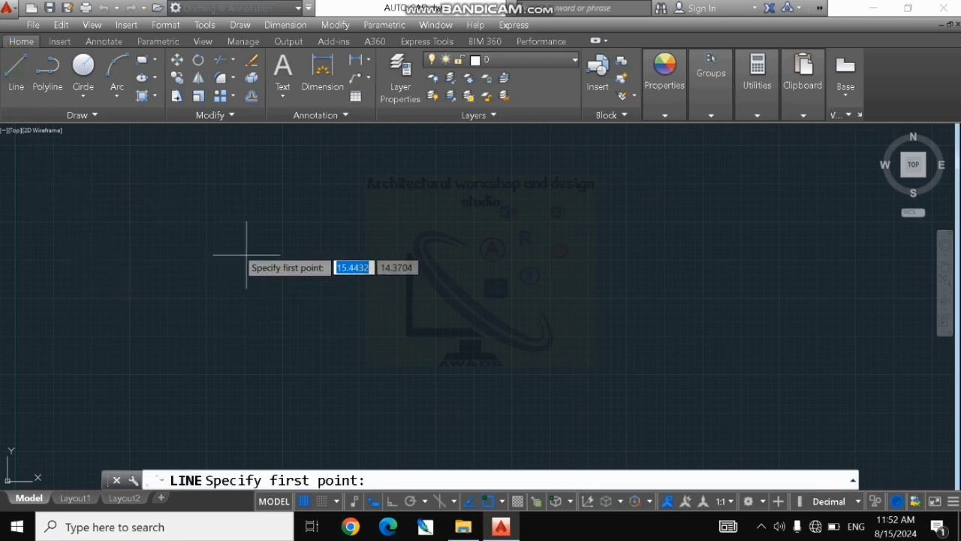
click(174, 210)
click(252, 322)
click(384, 239)
click(311, 172)
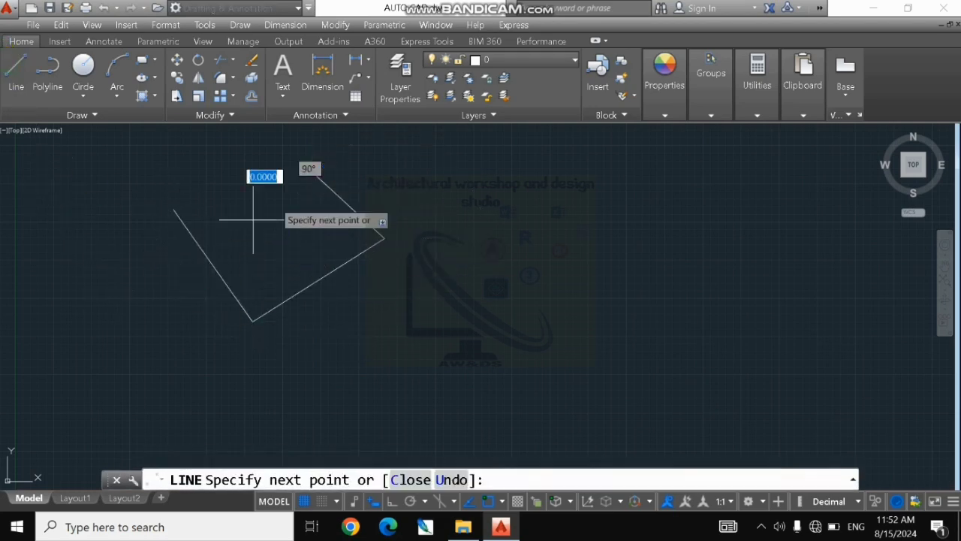
click(254, 220)
key(Escape)
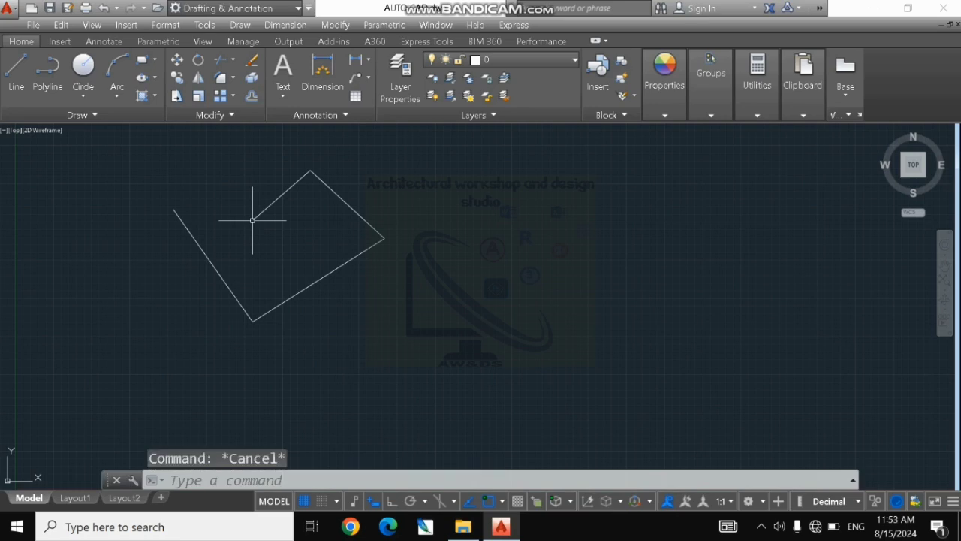
Step: Undo the four-segment line drawing, redo it, and undo it once more
click(103, 8)
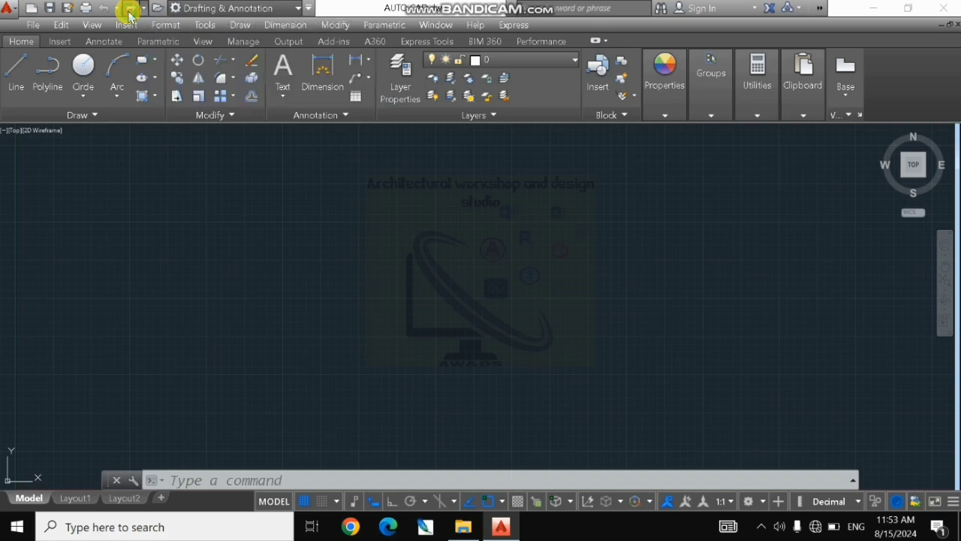
click(130, 12)
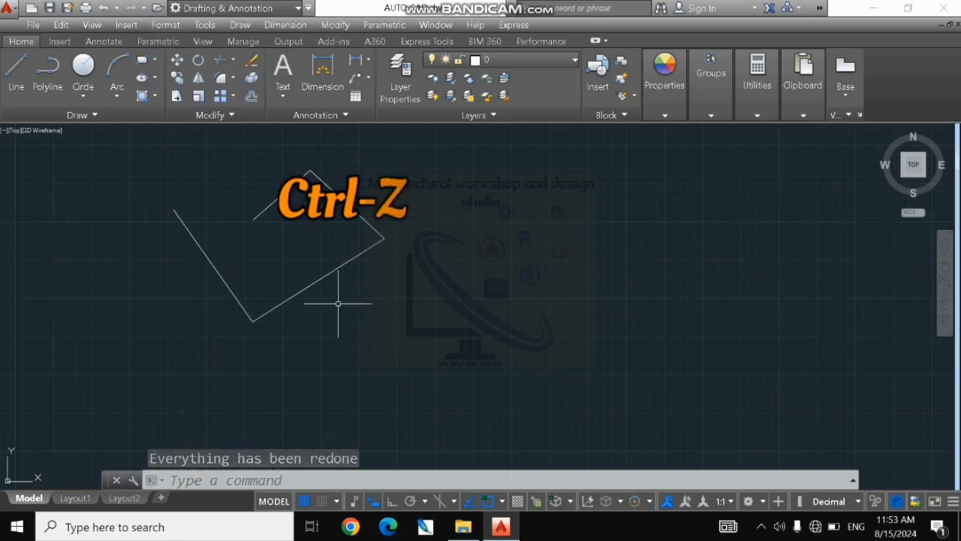
key(ctrl+z)
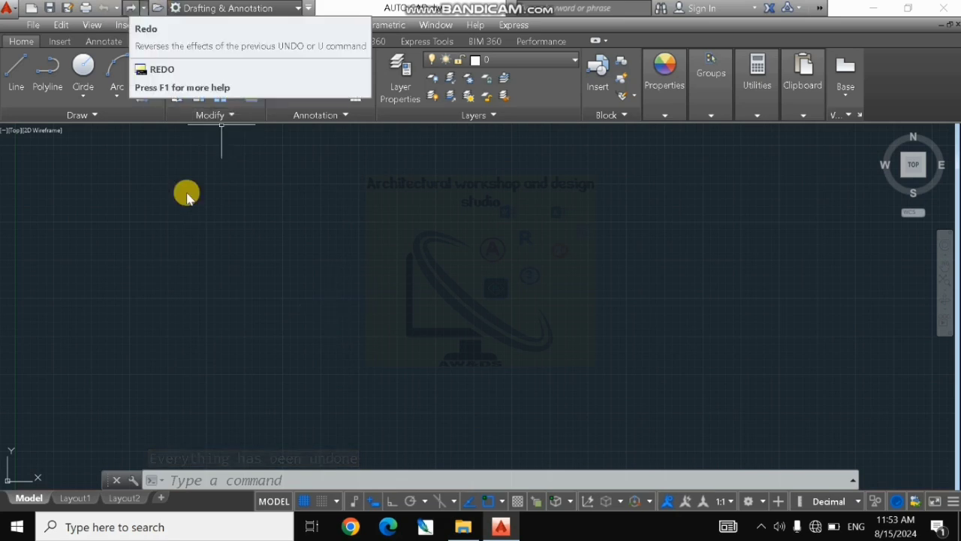
Step: Redo the four-segment line drawing and select all of its segments with a crossing window
click(132, 11)
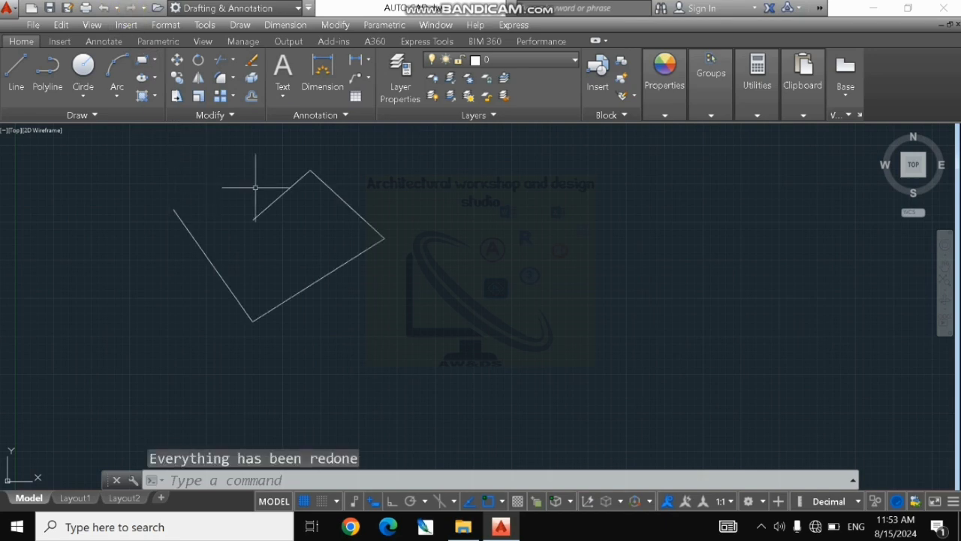
click(415, 154)
click(72, 360)
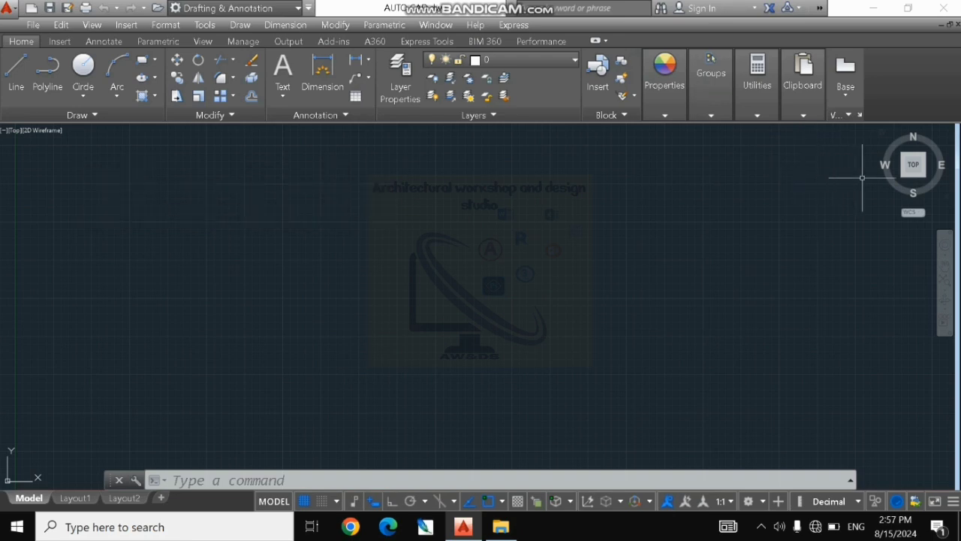
Step: Cycle the view orientation through Front, Right, Top and Front, and return it to Top
mouse_move(916, 162)
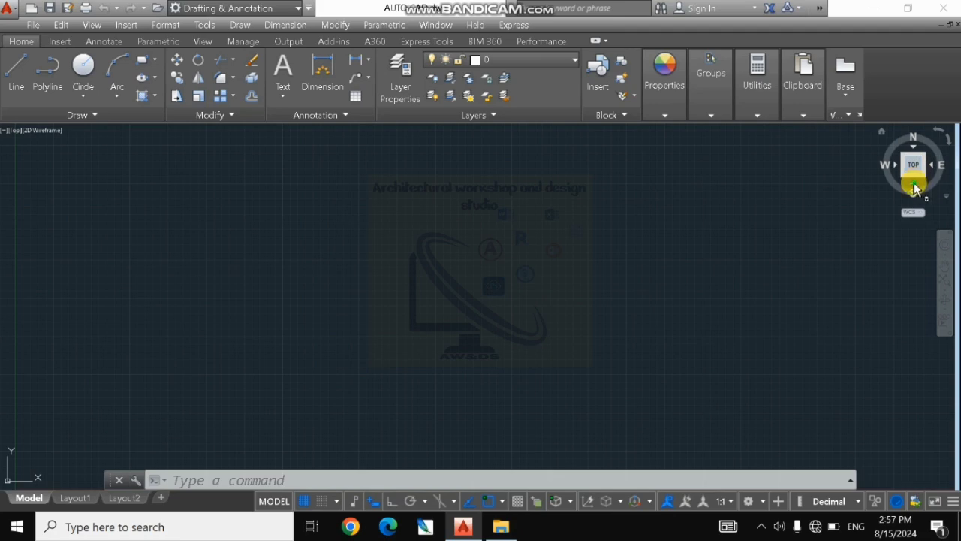
click(913, 185)
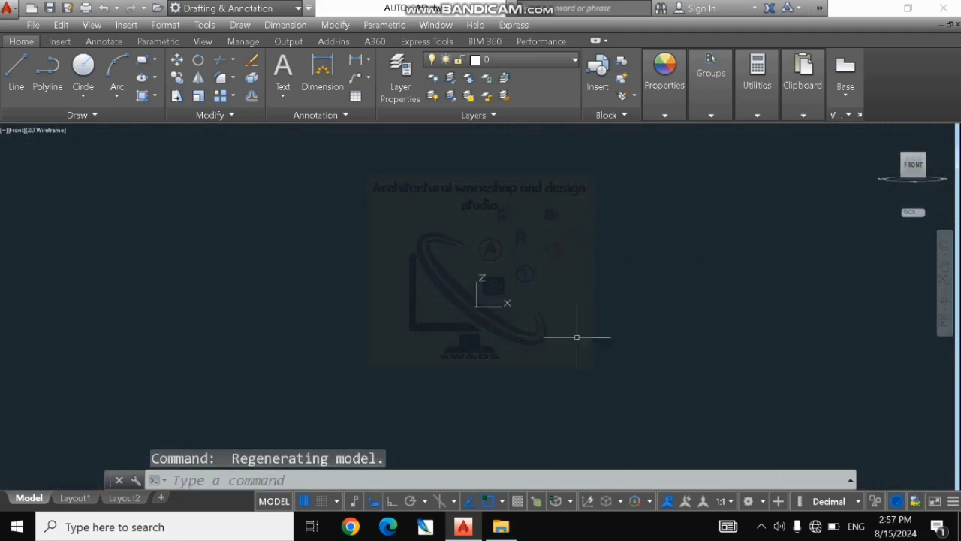
click(931, 165)
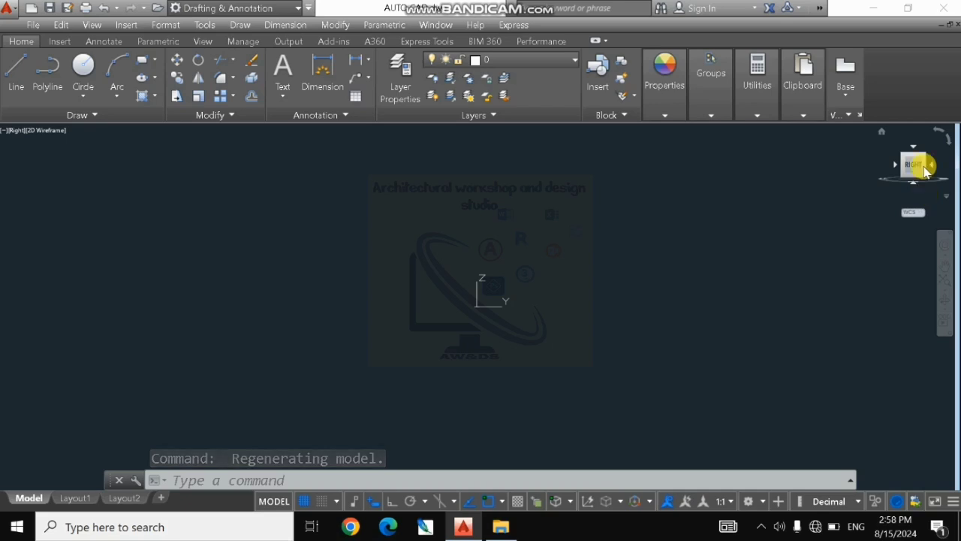
click(910, 149)
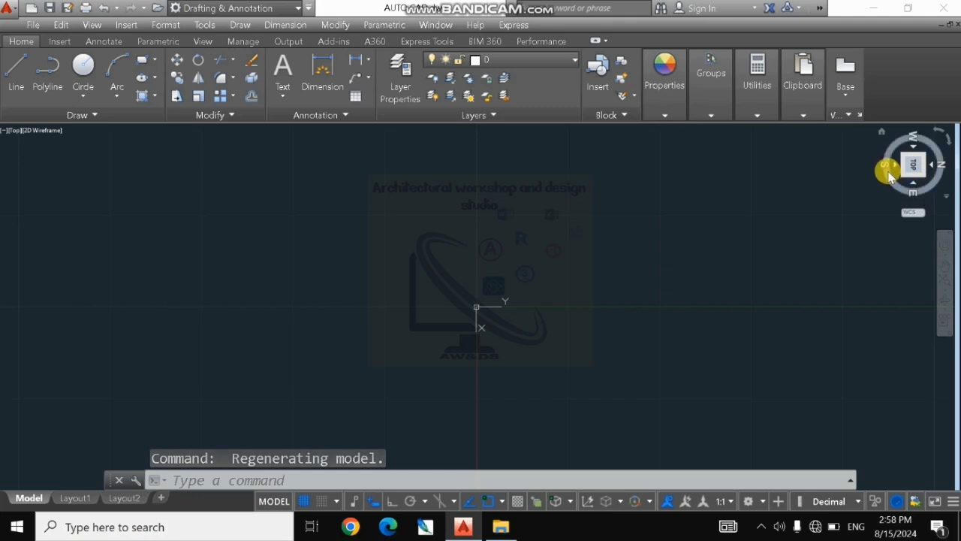
click(894, 164)
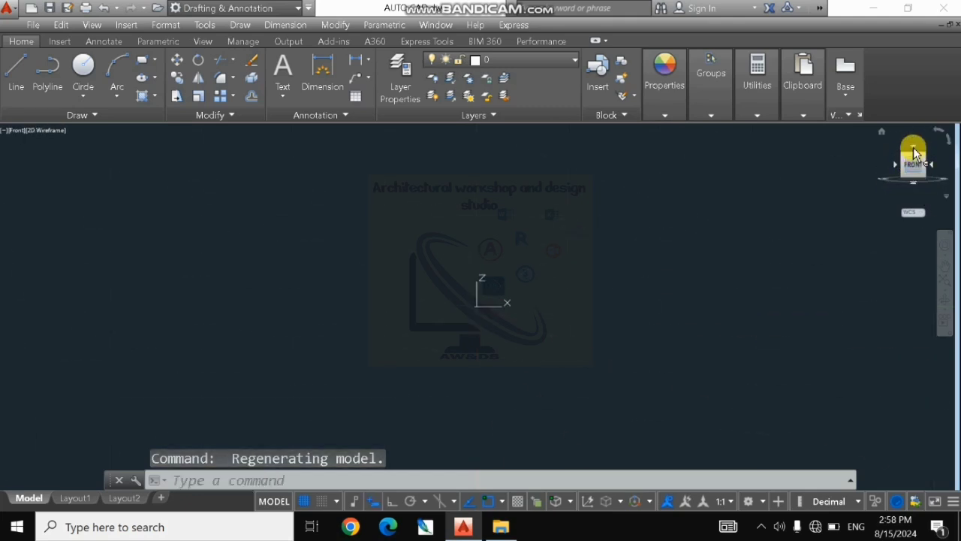
click(914, 144)
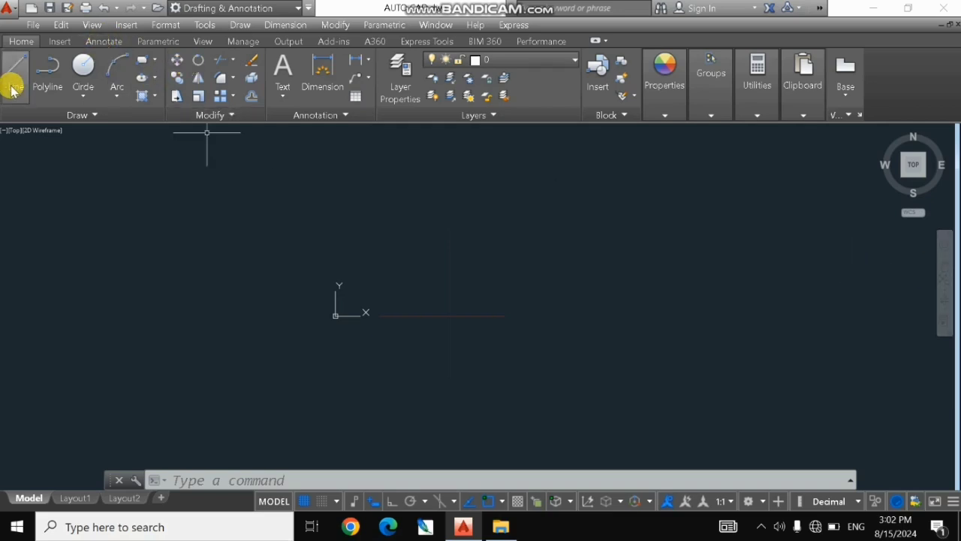
Step: Draw a rectangle near the middle of the drawing area, to the right of the origin
click(142, 60)
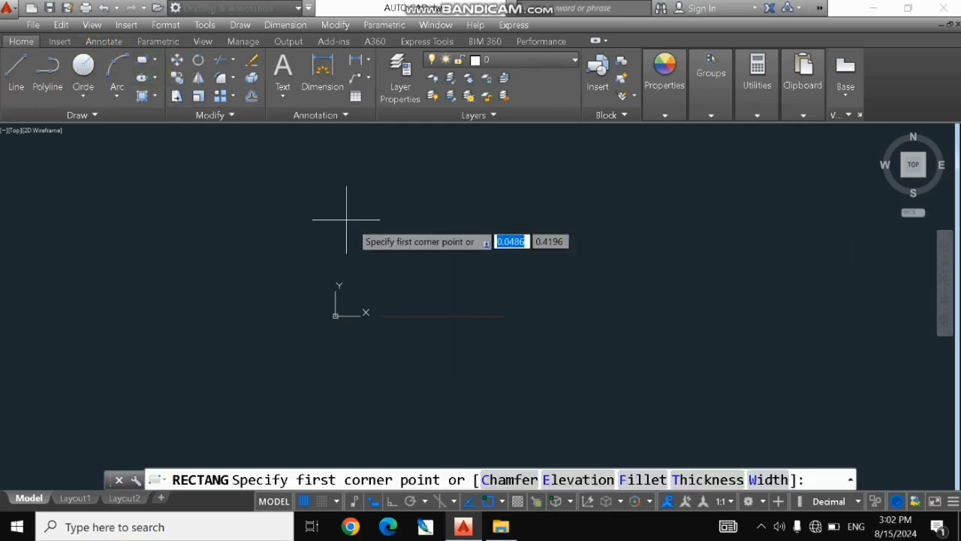
click(397, 240)
click(523, 346)
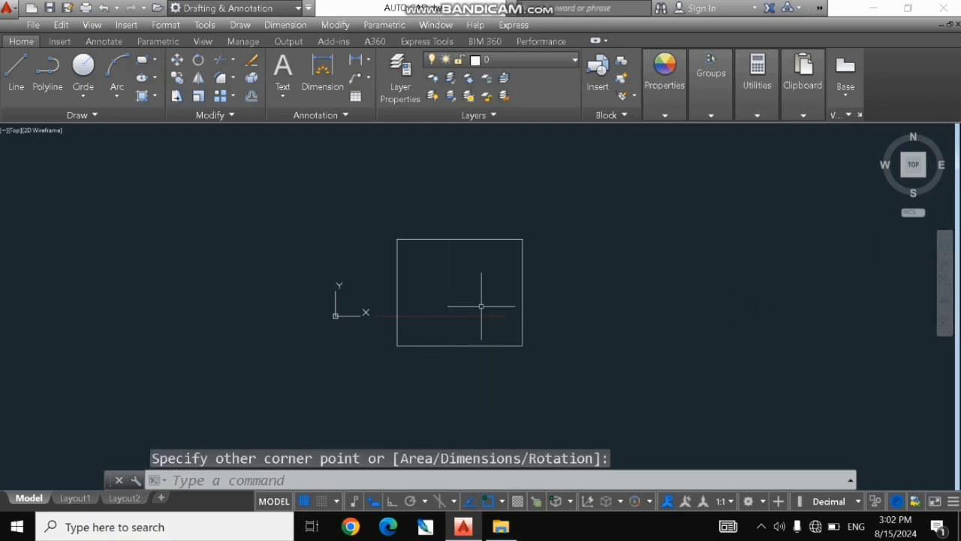
Step: Pan the view of the rectangle slightly and zoom to the drawing's extents
click(944, 264)
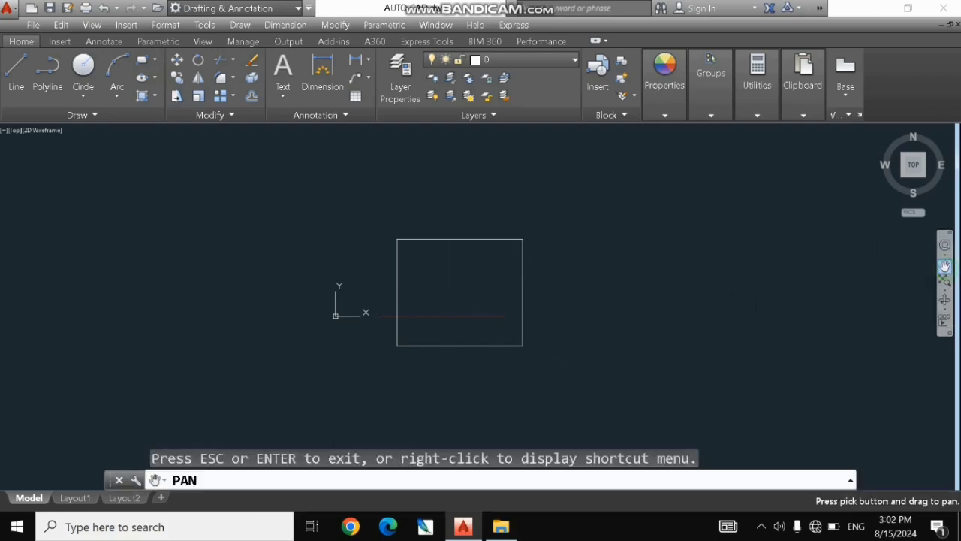
mouse_move(502, 300)
mouse_down()
mouse_move(518, 304)
mouse_move(522, 234)
mouse_move(386, 363)
mouse_move(347, 270)
mouse_move(350, 361)
mouse_move(508, 295)
mouse_up()
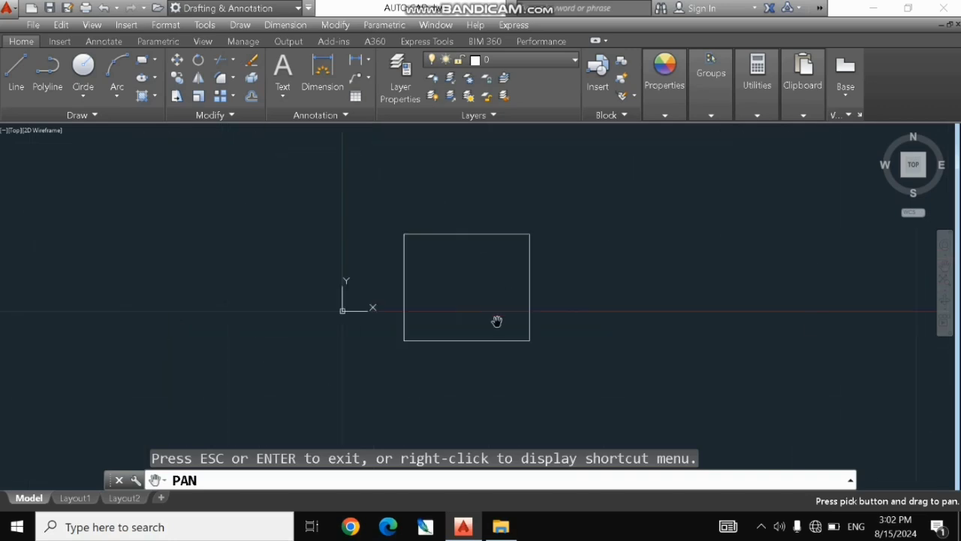
click(948, 279)
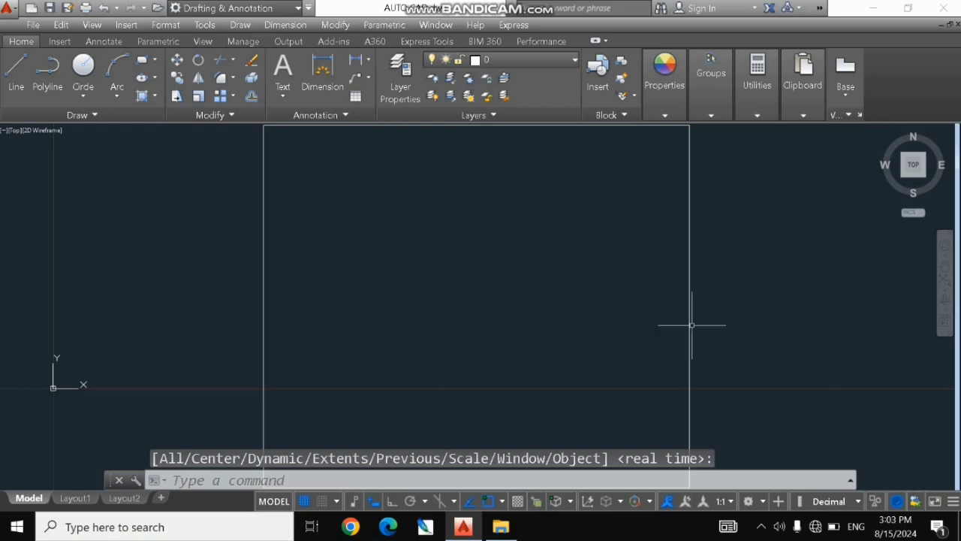
Step: Erase the rectangle from the drawing
scroll(487, 300, down, 4)
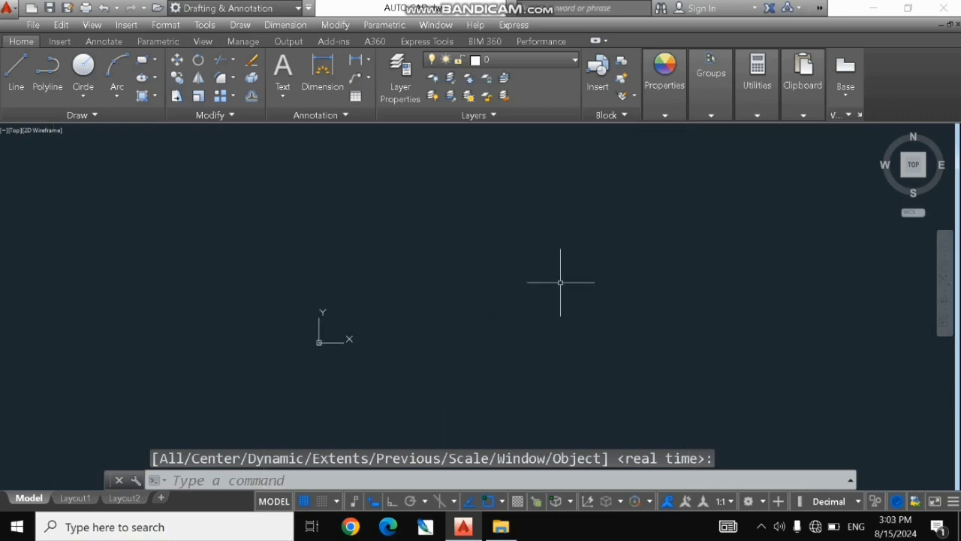
click(636, 208)
click(335, 425)
key(Delete)
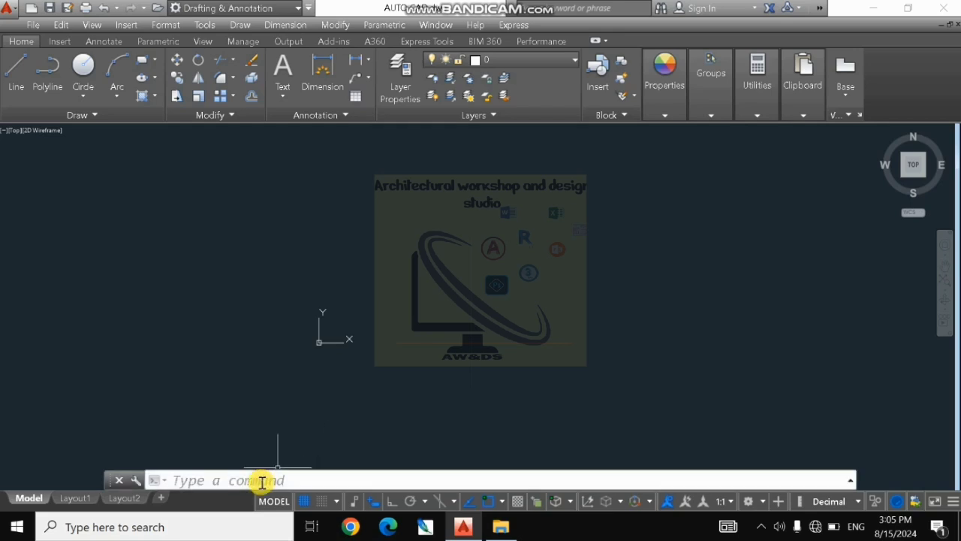
Step: Start the Line command through its alias L from the command suggestions, and cancel it without drawing
click(271, 279)
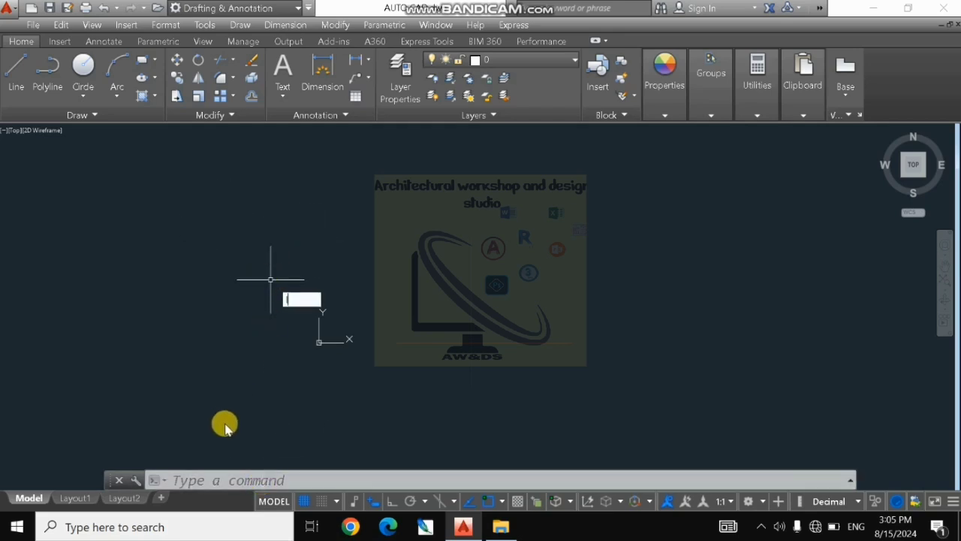
text(L)
key(Up)
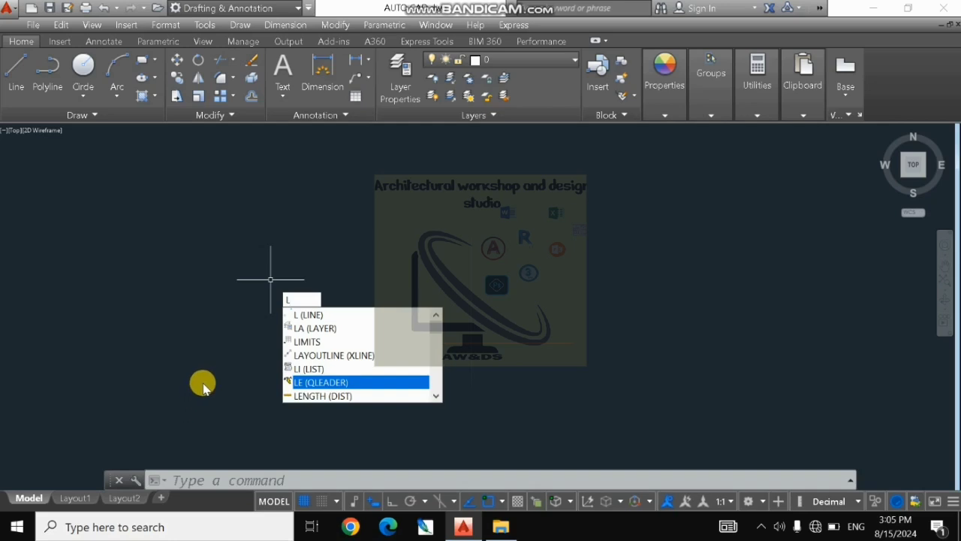
key(Return)
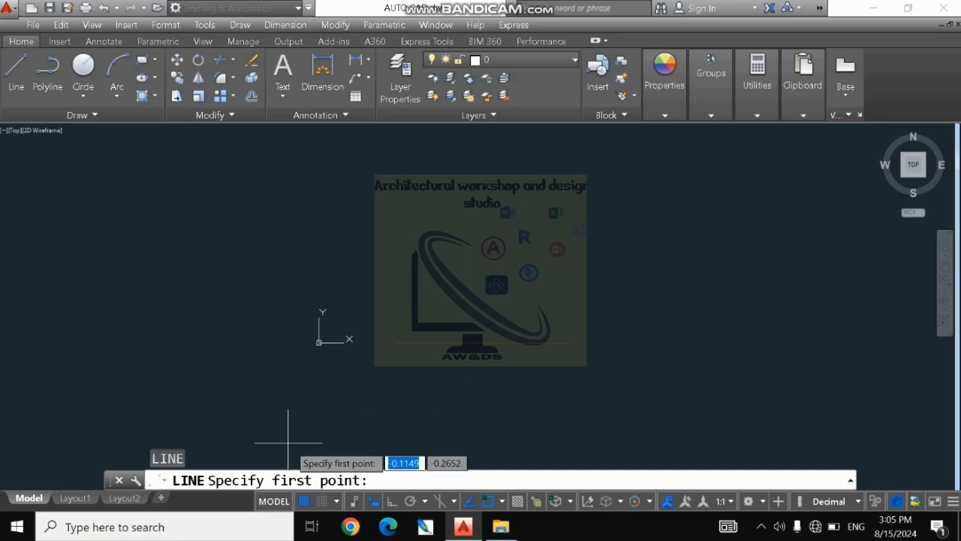
key(Escape)
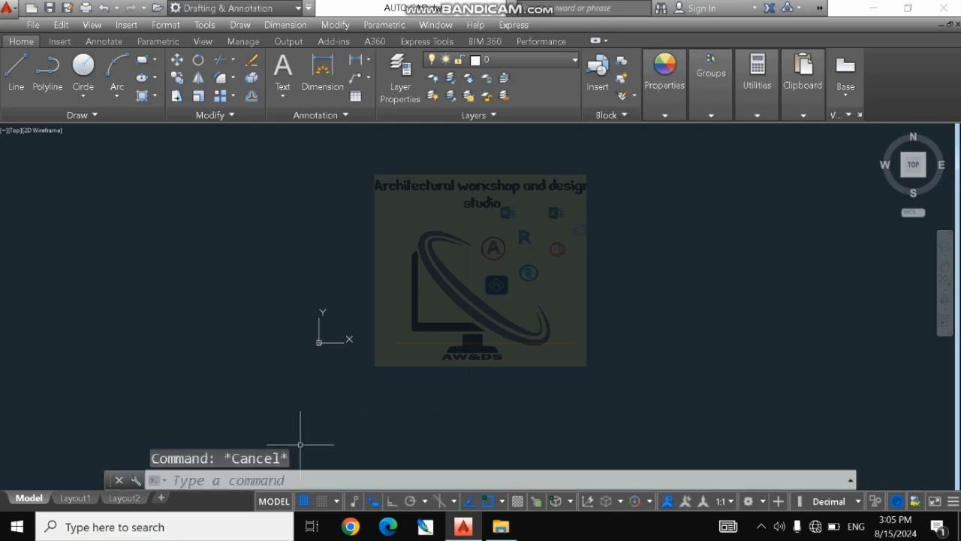
Step: Close the Command Line window and display it again
click(119, 478)
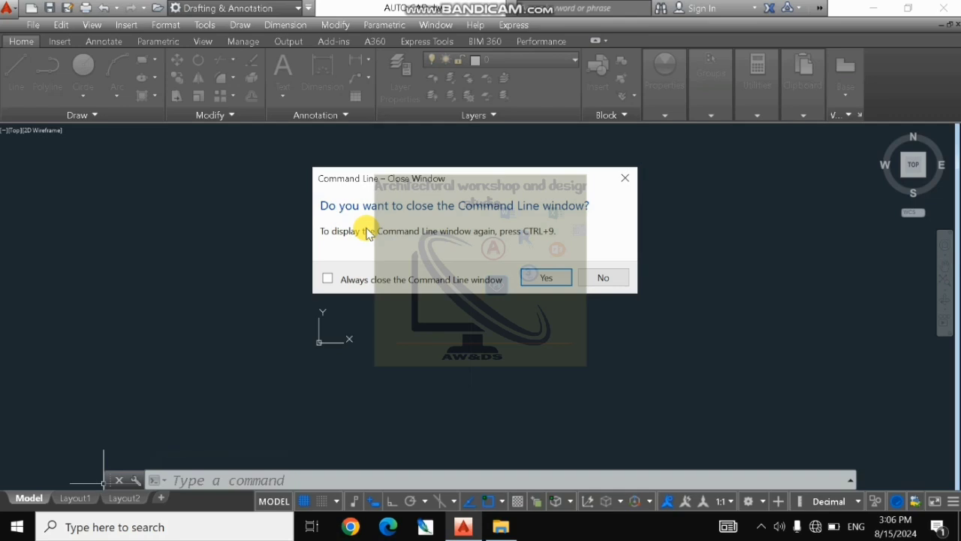
click(542, 277)
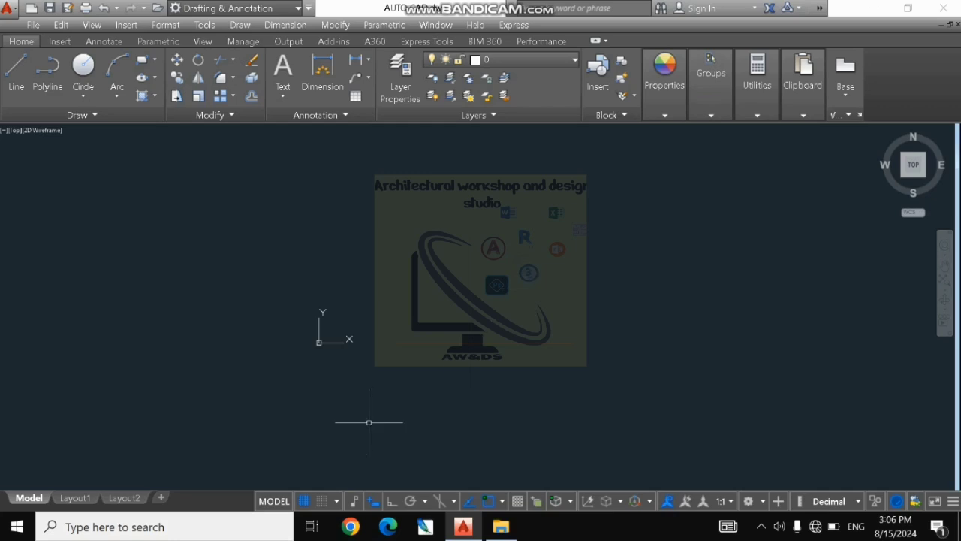
key(ctrl+9)
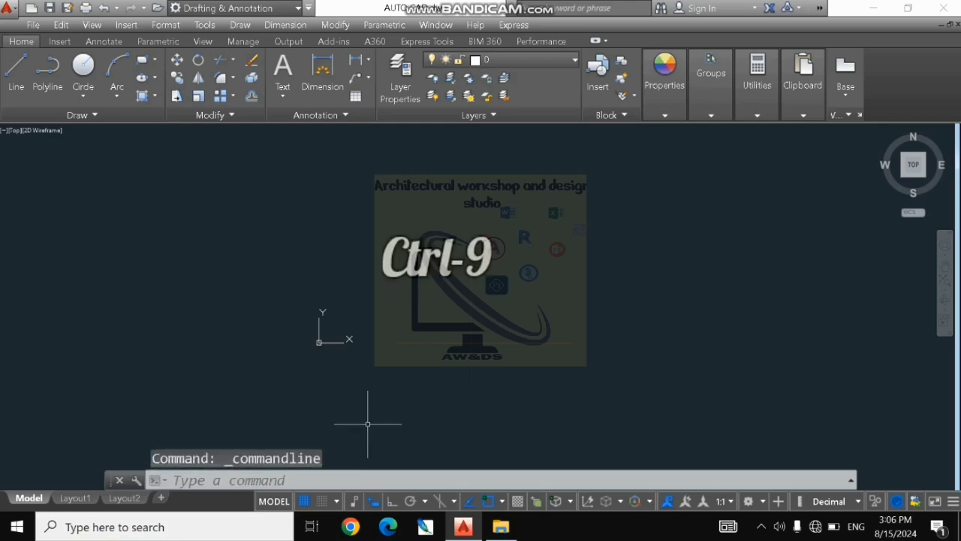
Step: Review the command line's input settings and set its lines of prompt history (CLIPROMPTLINES) to 3
right_click(350, 479)
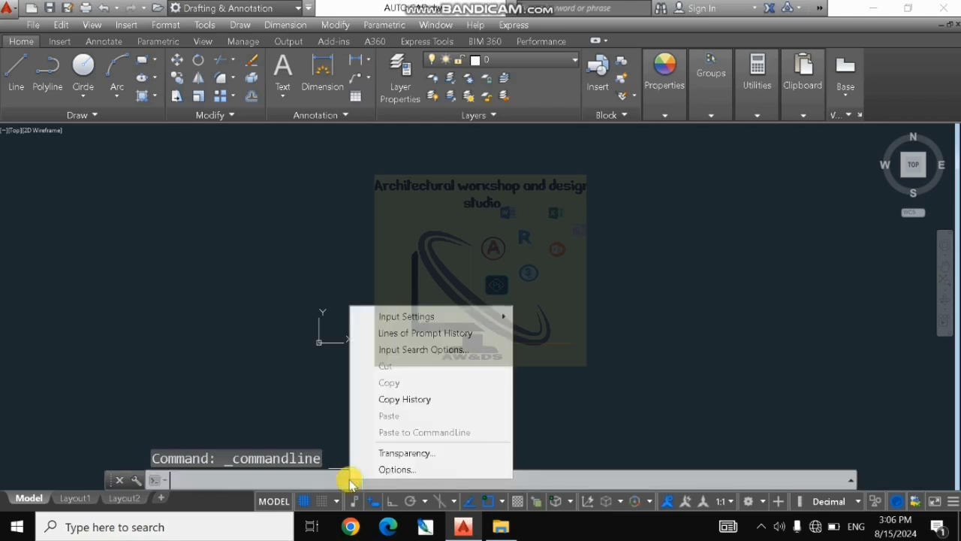
mouse_move(426, 324)
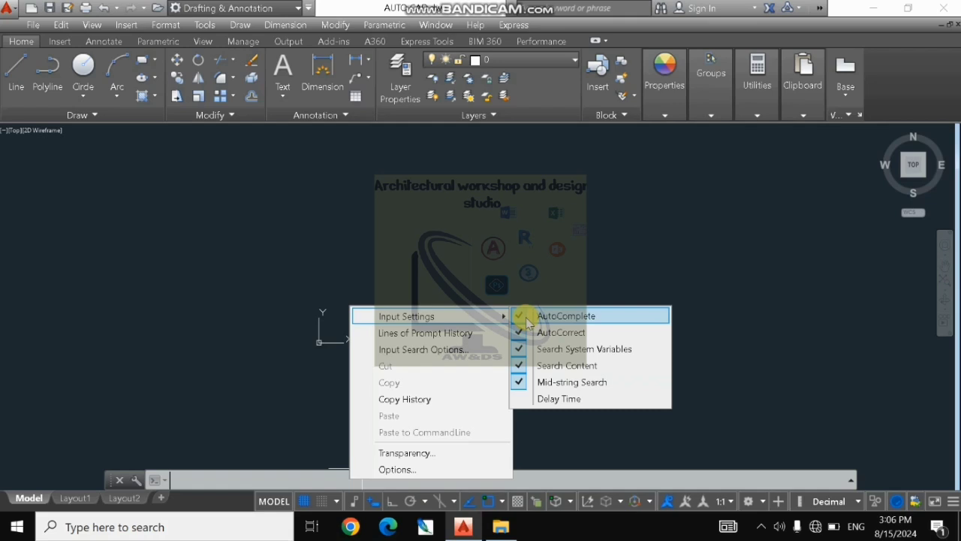
click(481, 336)
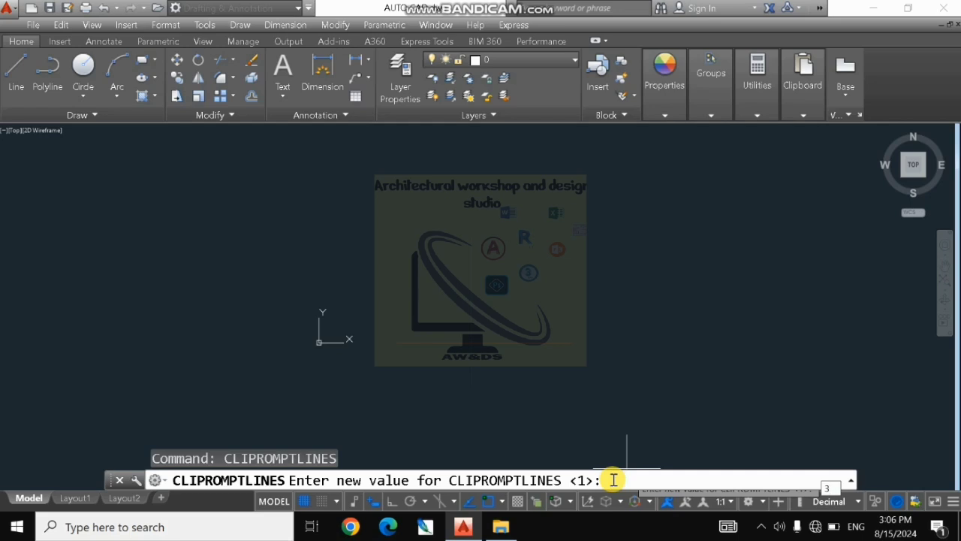
key(Return)
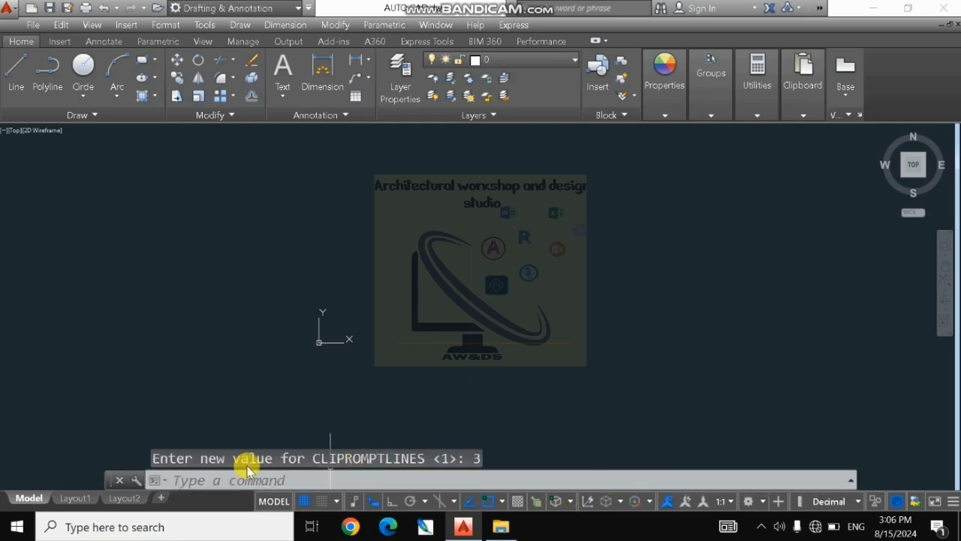
Step: Test the prompt history by submitting the text "eeer" as a command and issuing several cancels
text(ee)
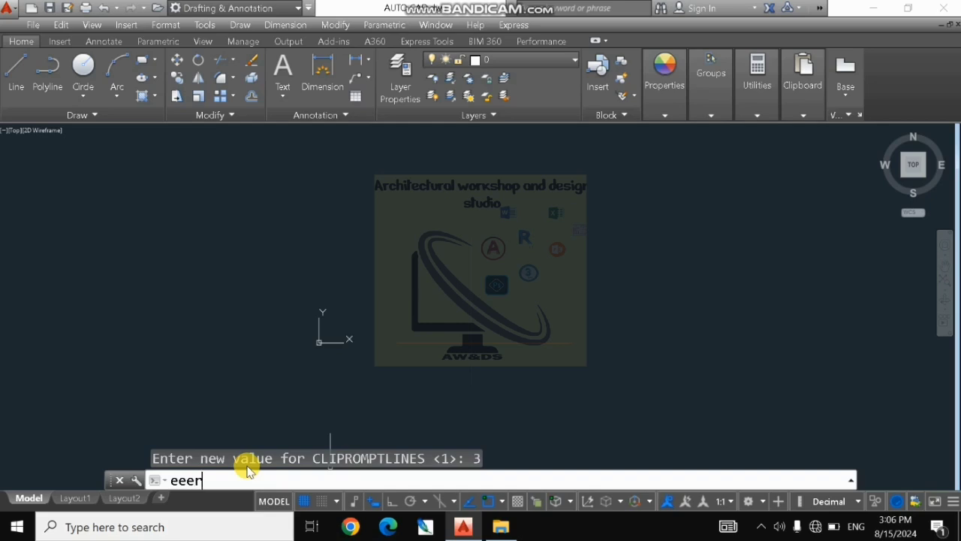
text(er)
key(Return)
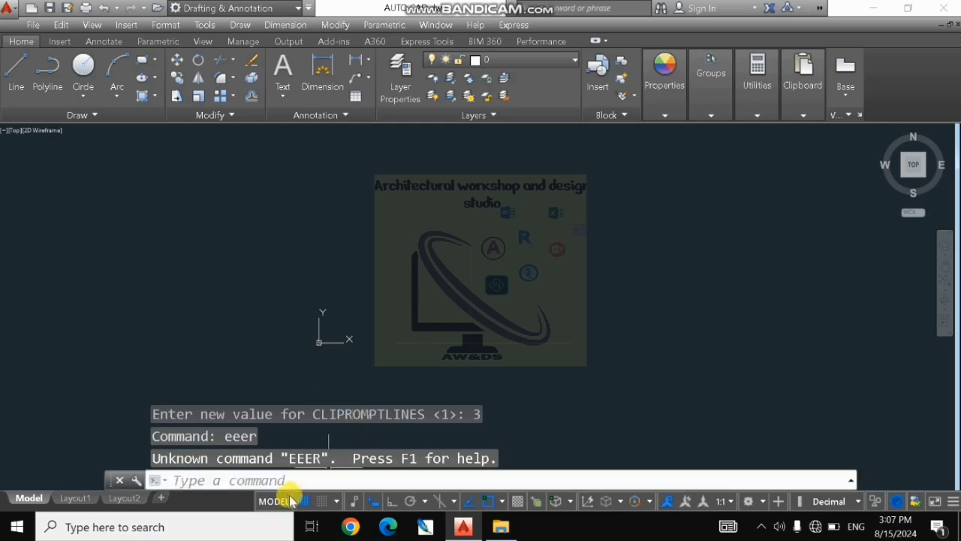
right_click(263, 481)
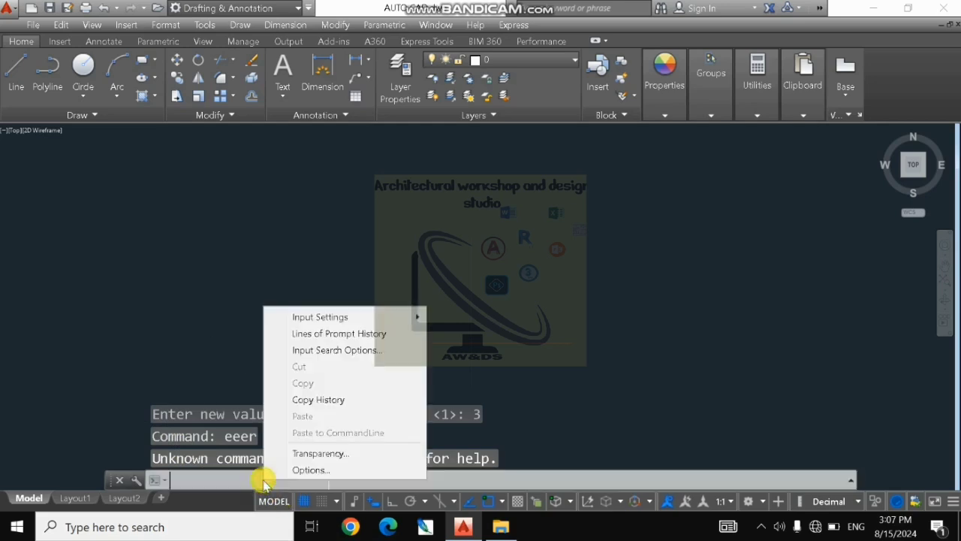
key(Escape)
key(Escape)
key(Escape)
key(Escape)
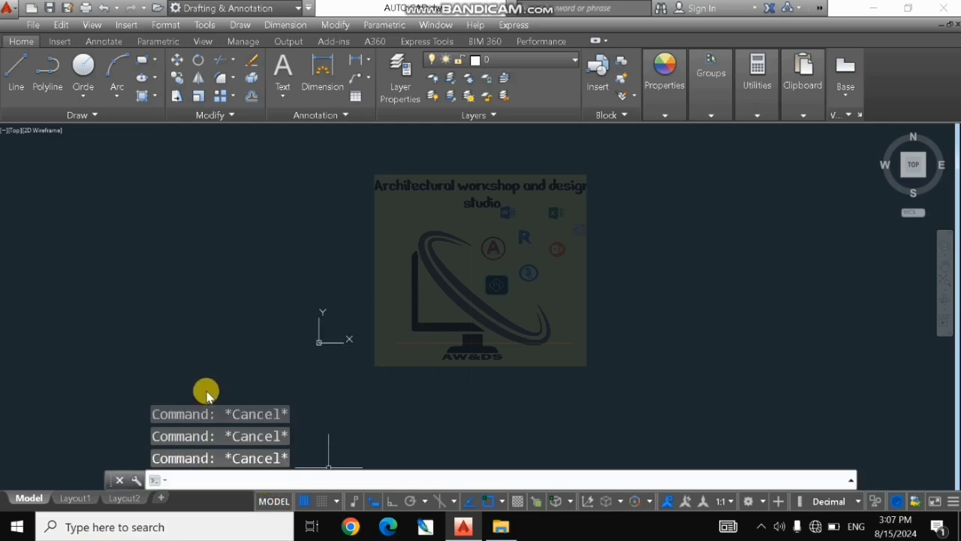
Step: Set the command line's lines of prompt history (CLIPROMPTLINES) to 1
right_click(307, 479)
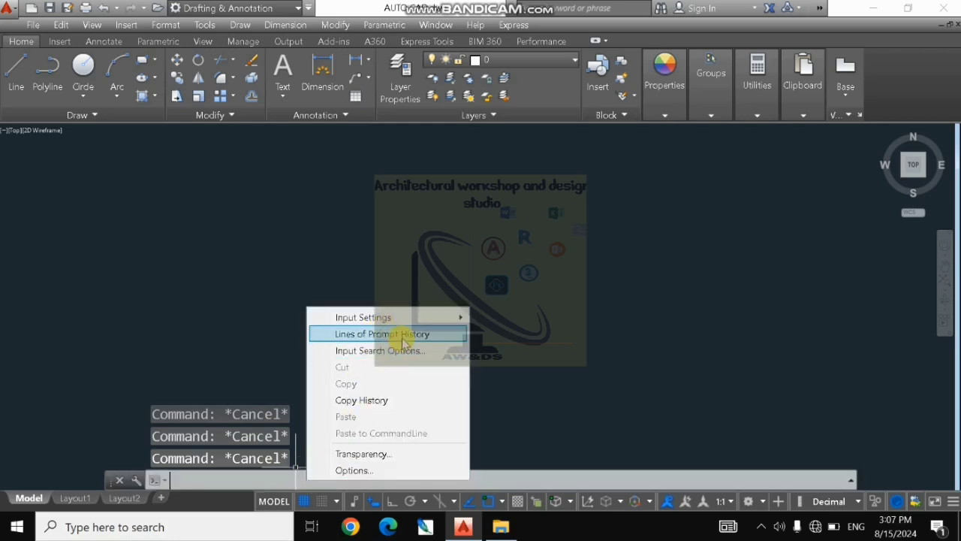
key(Escape)
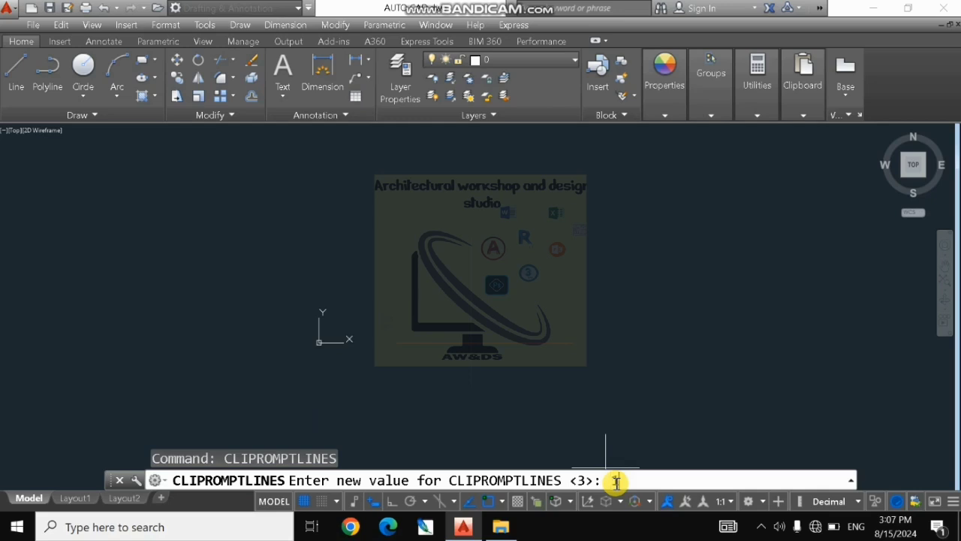
text(1)
key(Return)
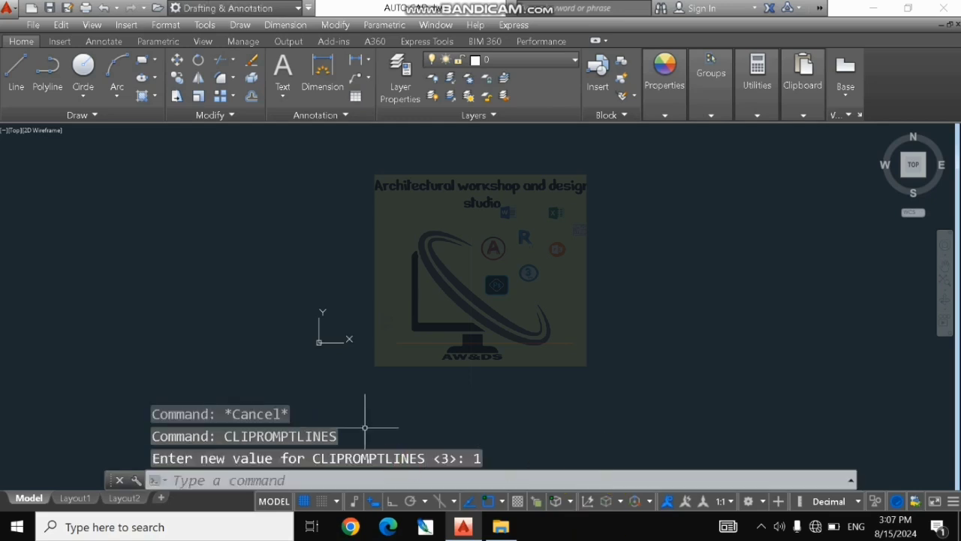
key(Escape)
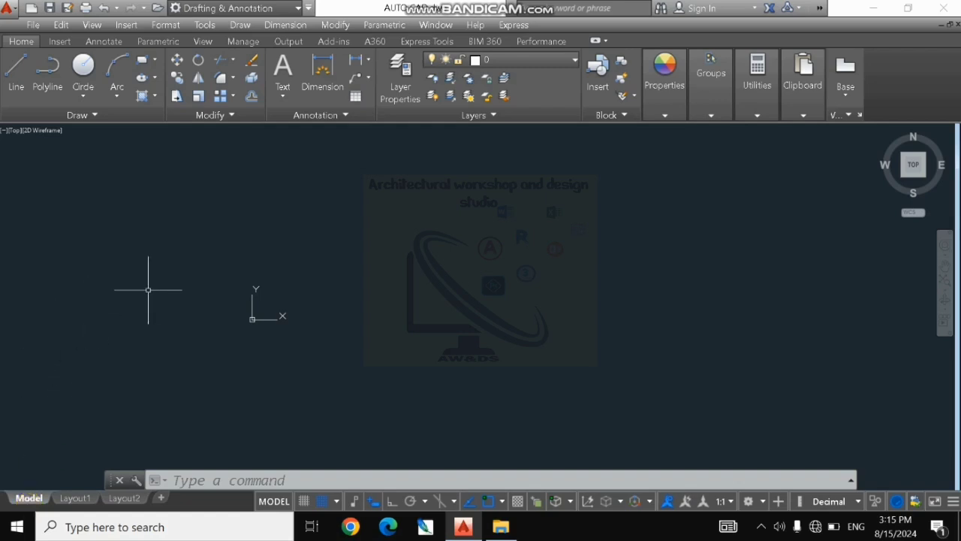
click(753, 299)
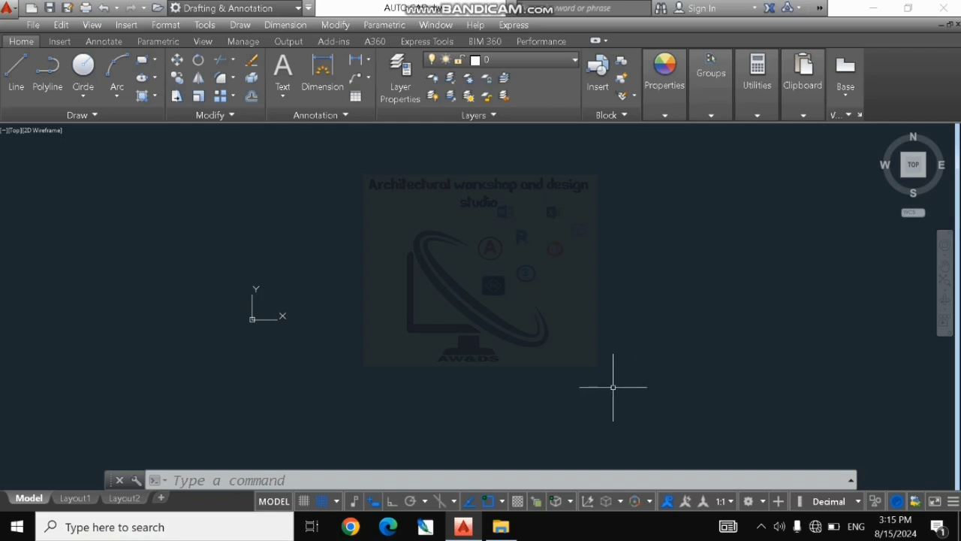
Step: View the Layout1 paper space layout and return to model space
click(66, 502)
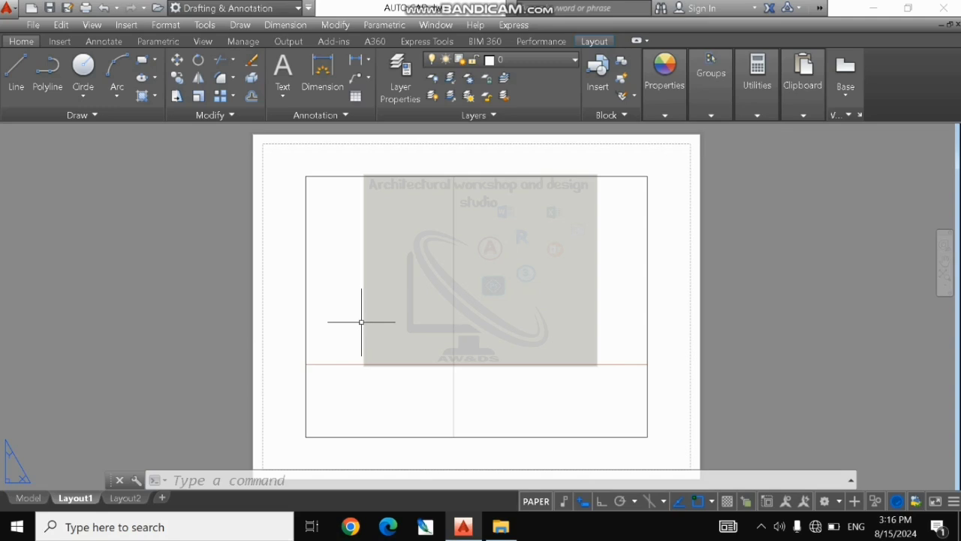
click(41, 497)
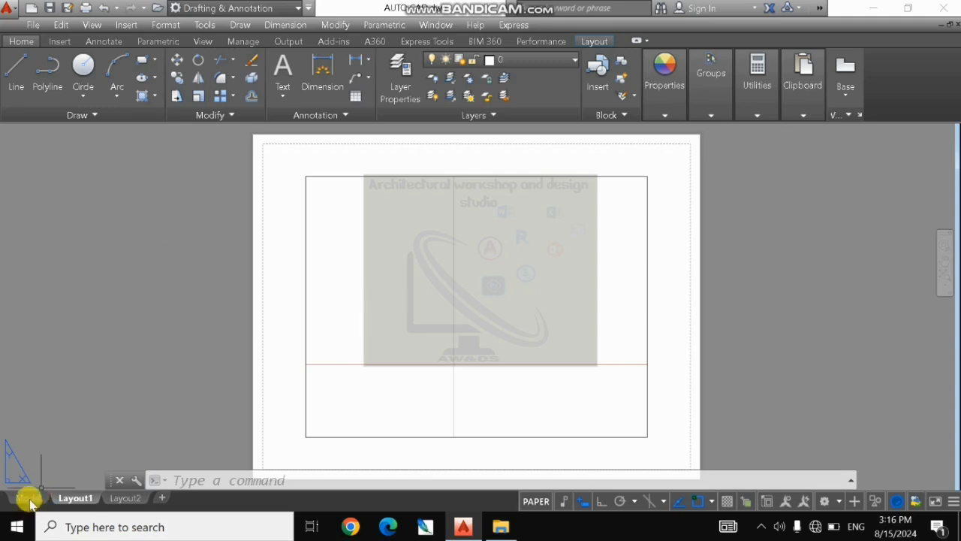
click(28, 497)
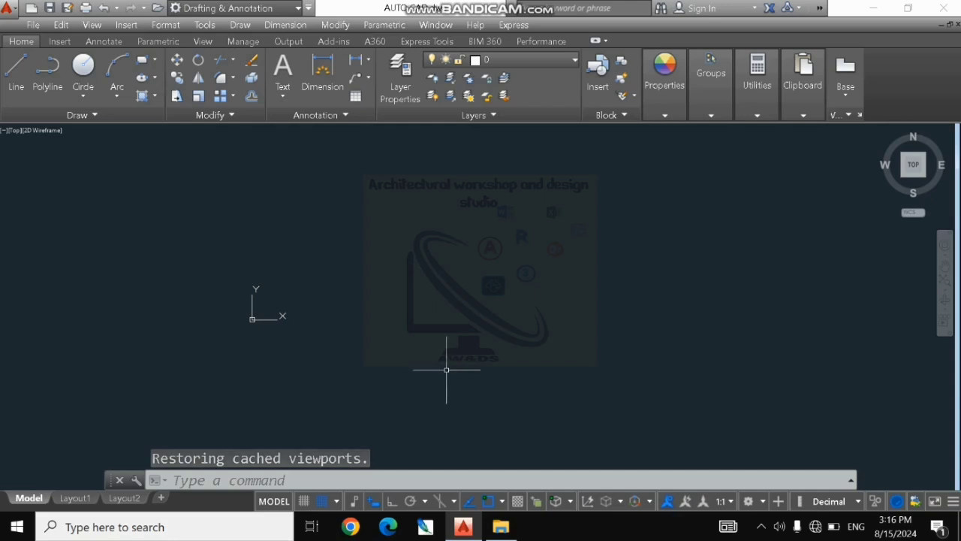
Step: Turn on the drawing grid, inspect it at different magnifications, and turn it off again
click(301, 502)
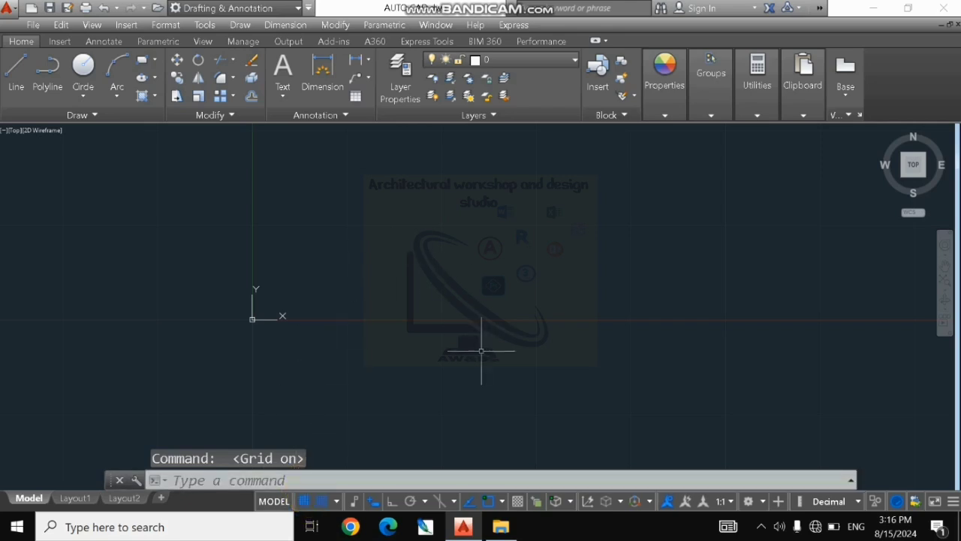
scroll(382, 386, down, 2)
scroll(383, 342, down, 2)
scroll(383, 342, up, 4)
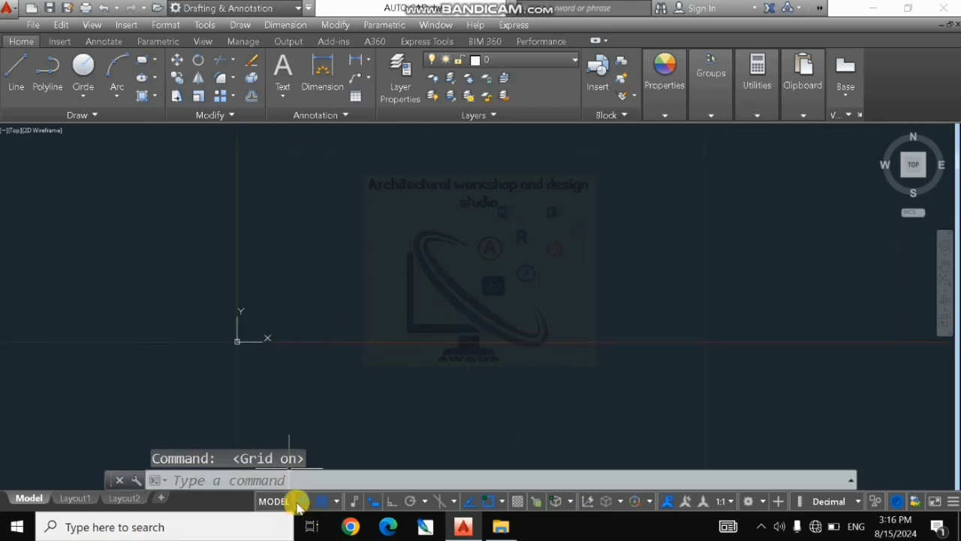
click(301, 501)
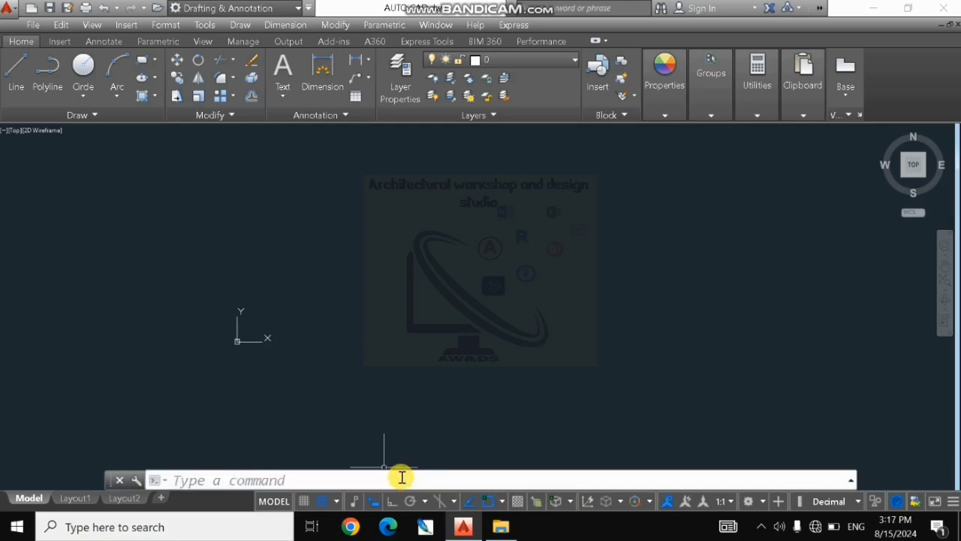
Step: Turn off snap mode and annotation visibility (ANNOALLVISIBLE 0), and turn on ortho mode
click(323, 501)
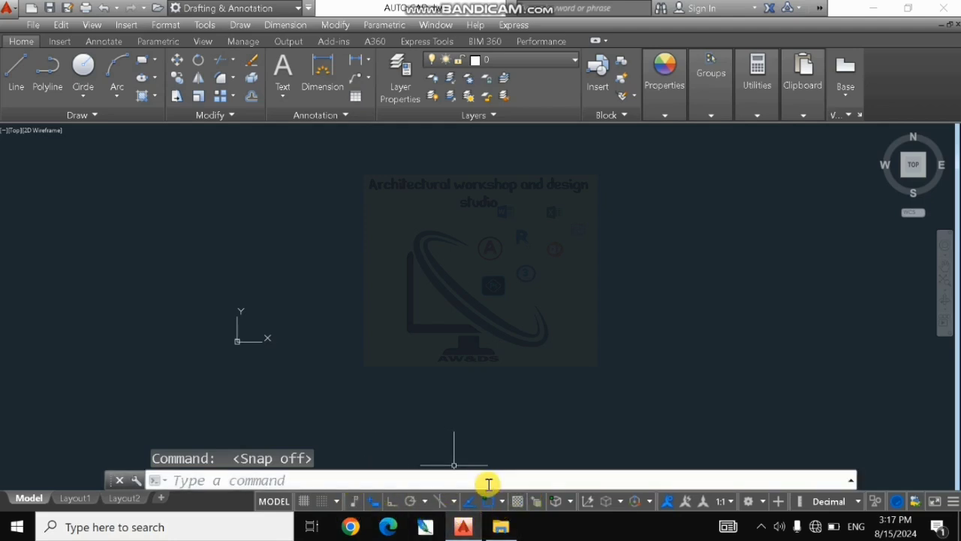
click(667, 501)
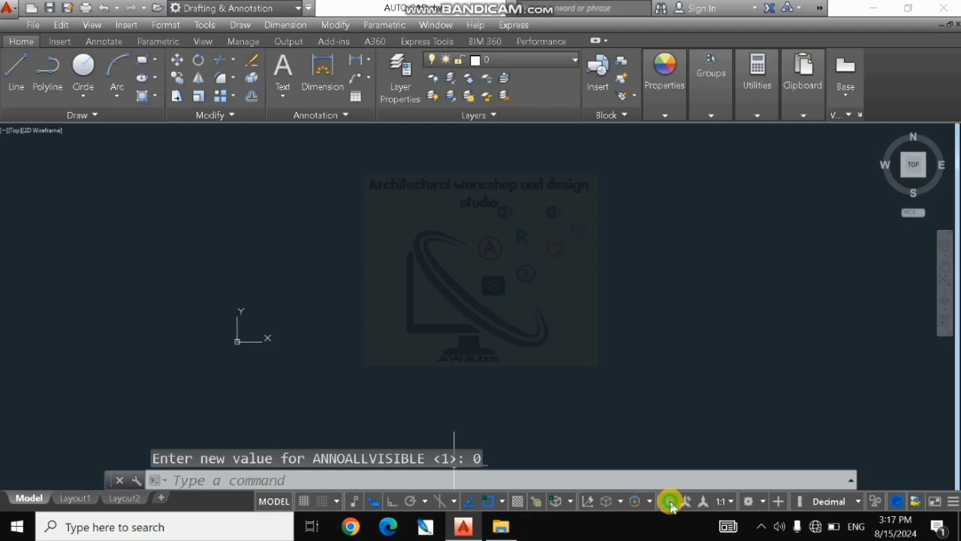
click(392, 501)
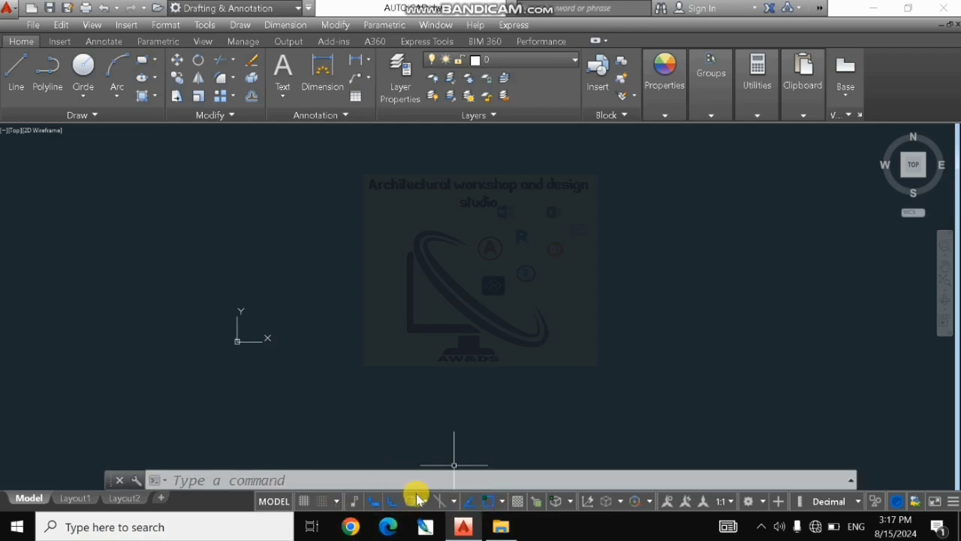
Step: Check the Dynamic Input setting and review the list of tools available for the status bar
click(373, 502)
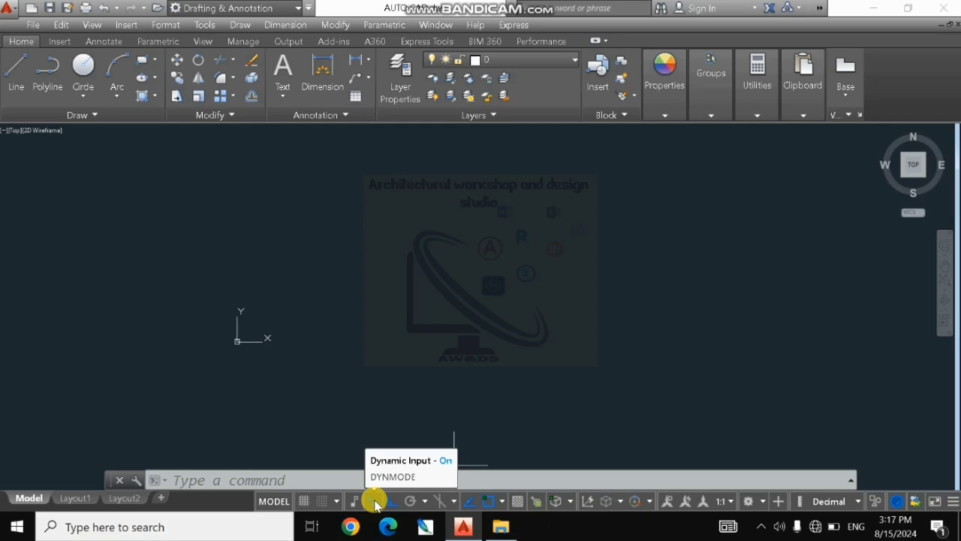
click(952, 502)
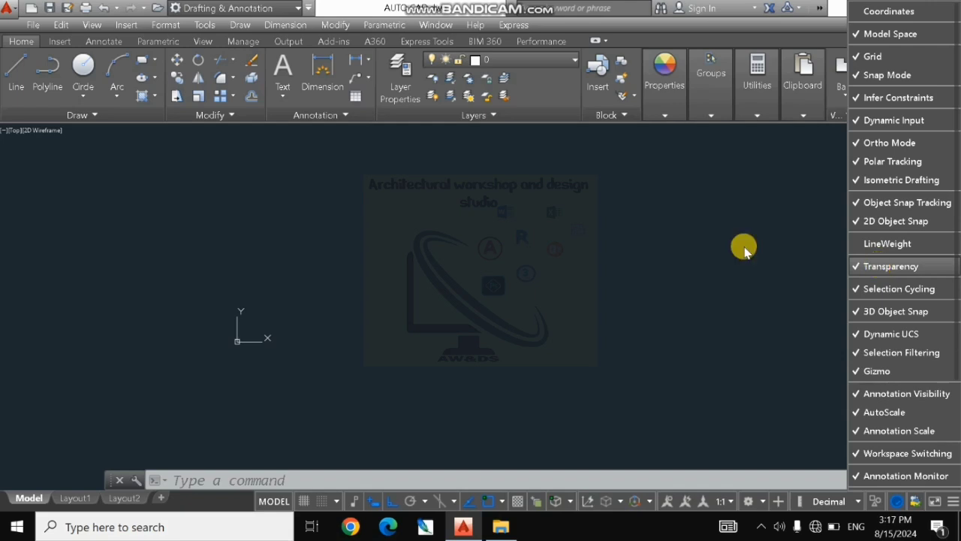
click(612, 417)
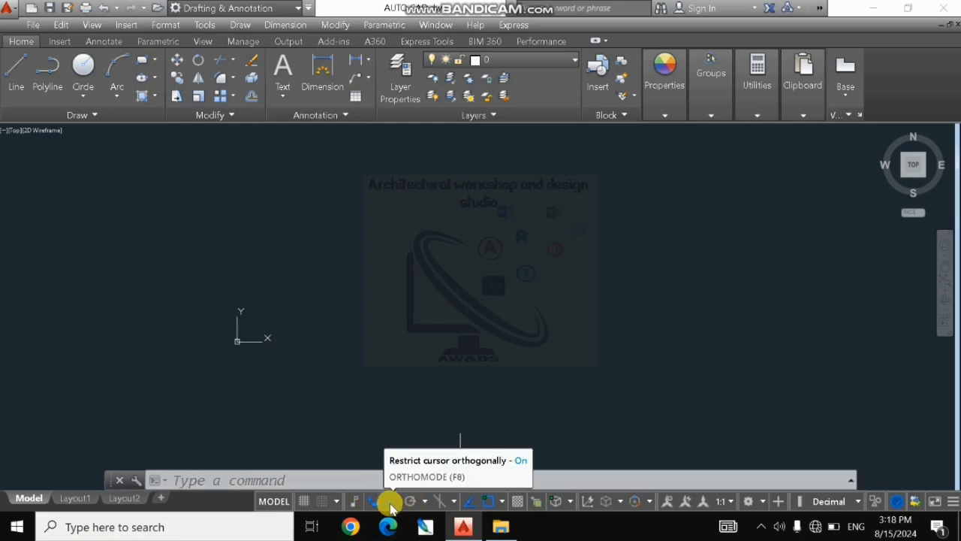
Step: Try a line beside the origin with ortho mode on and off, and cancel it
click(17, 75)
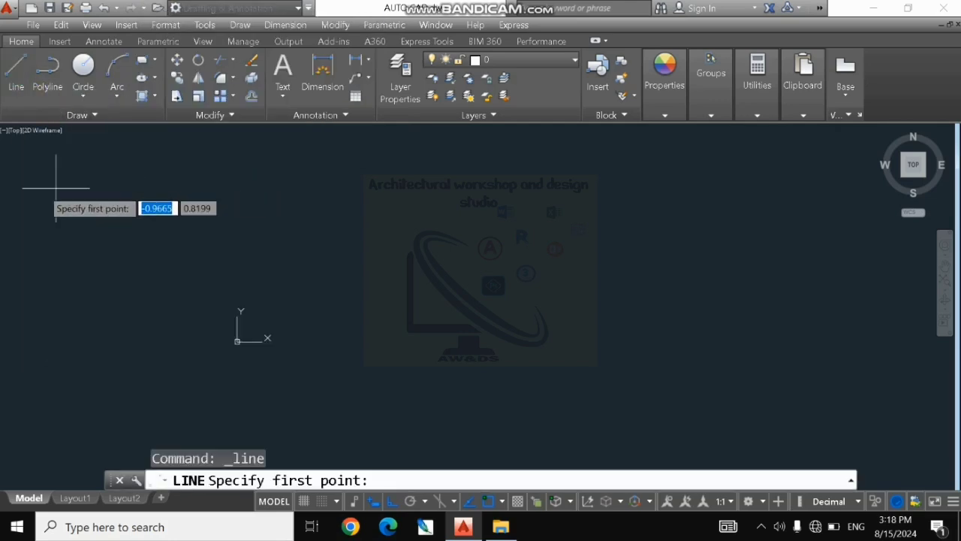
click(324, 331)
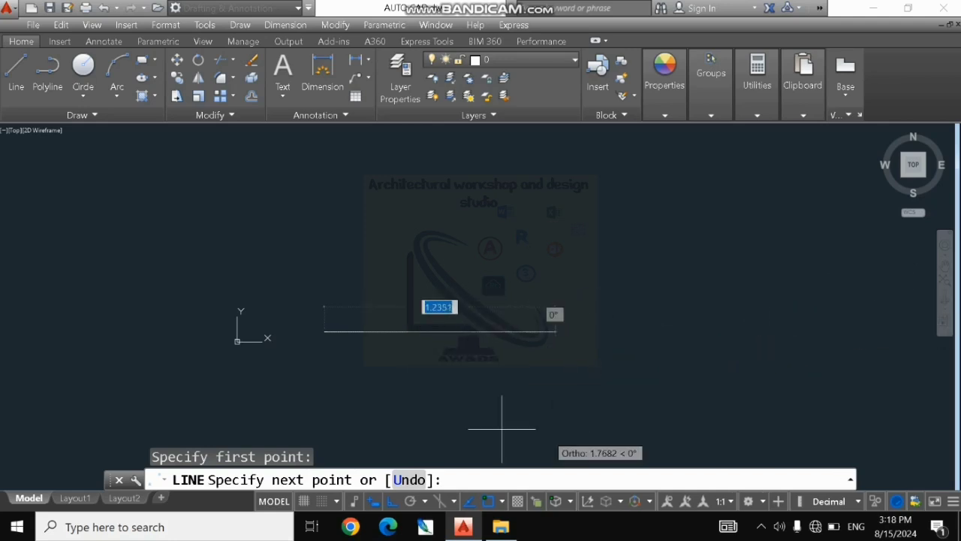
click(392, 502)
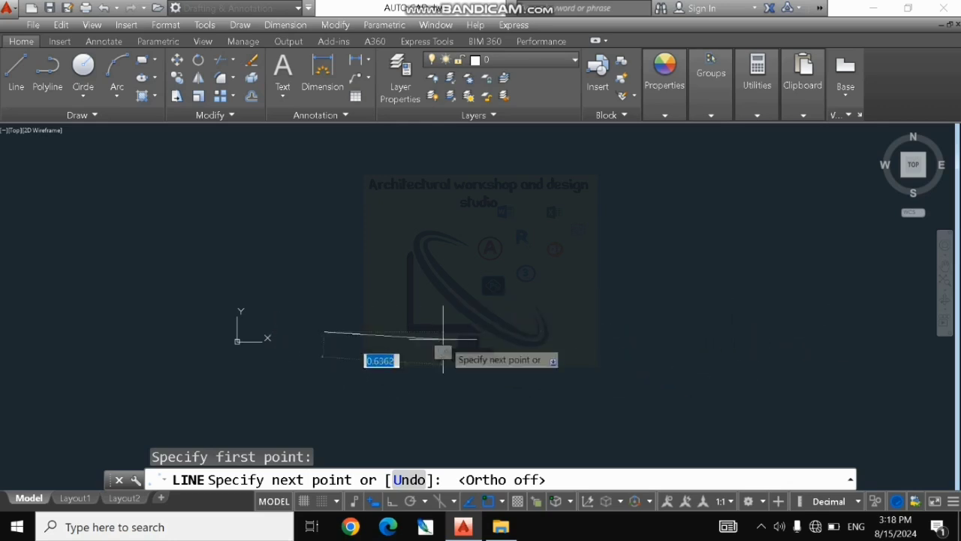
key(Escape)
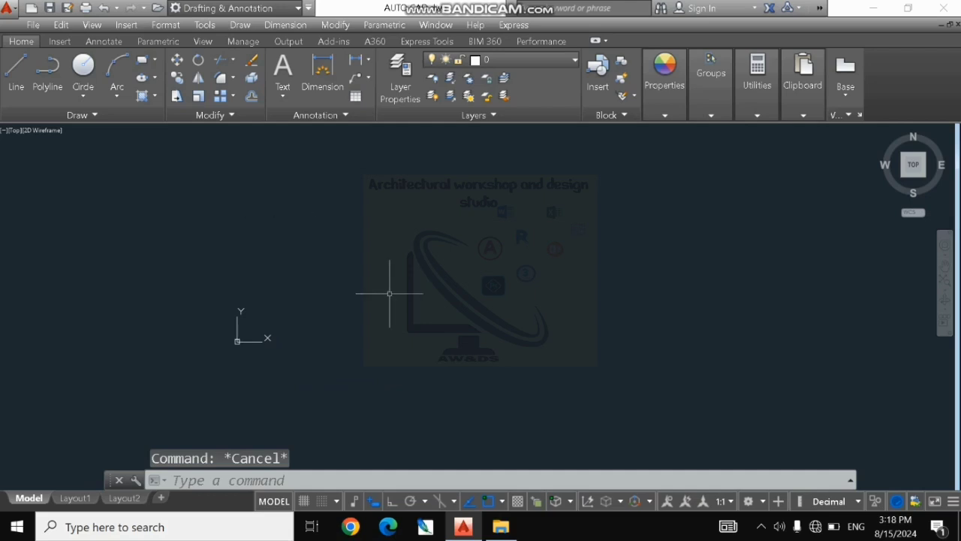
Step: Review the list of available 2D object snap modes, including Endpoint, Midpoint and Center
click(500, 502)
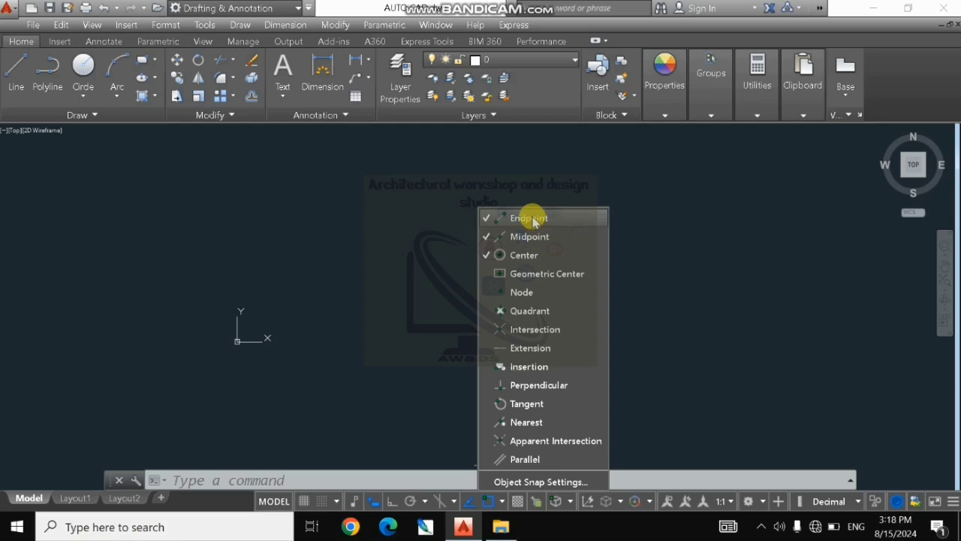
click(539, 256)
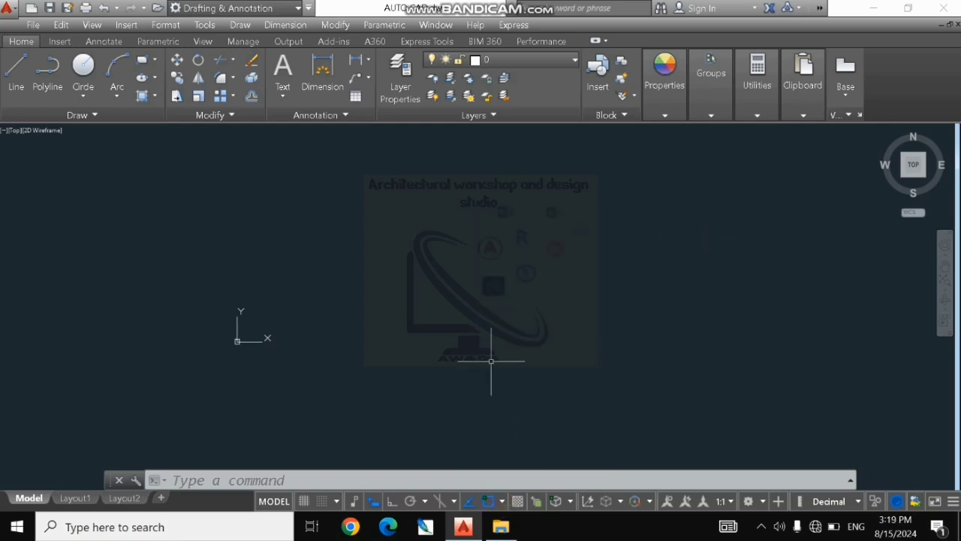
click(501, 501)
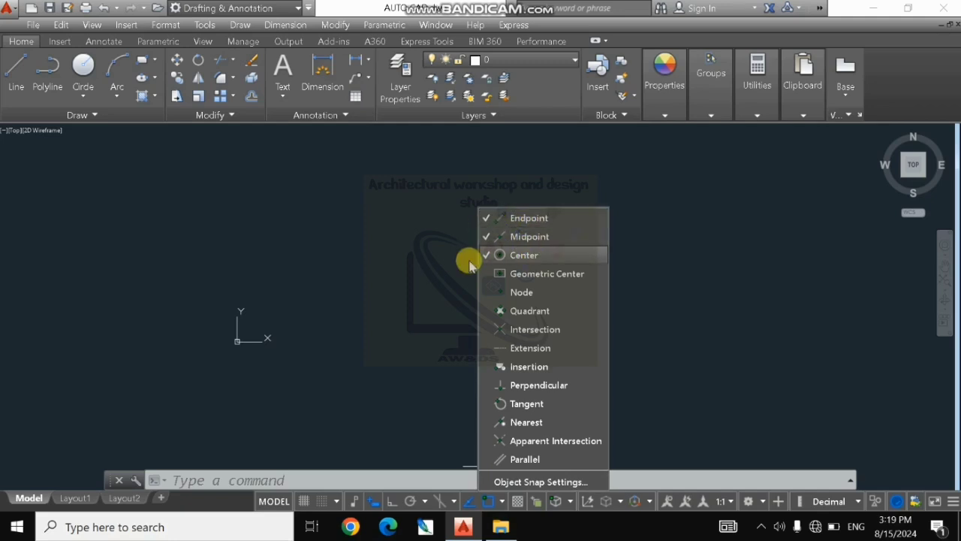
click(379, 268)
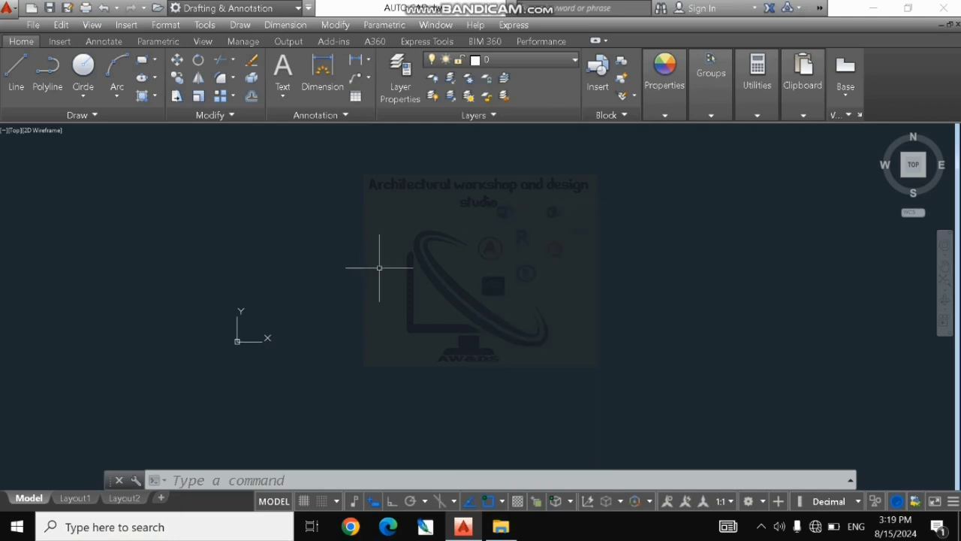
Step: With ortho mode on, draw three line sides of an open rectangle about 0.55 units high, east of the origin
click(16, 71)
click(309, 281)
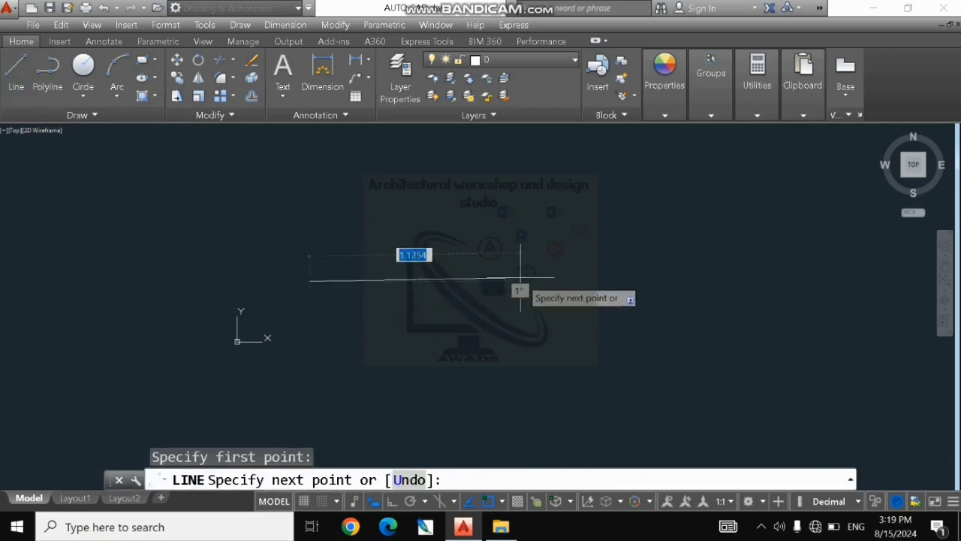
click(392, 501)
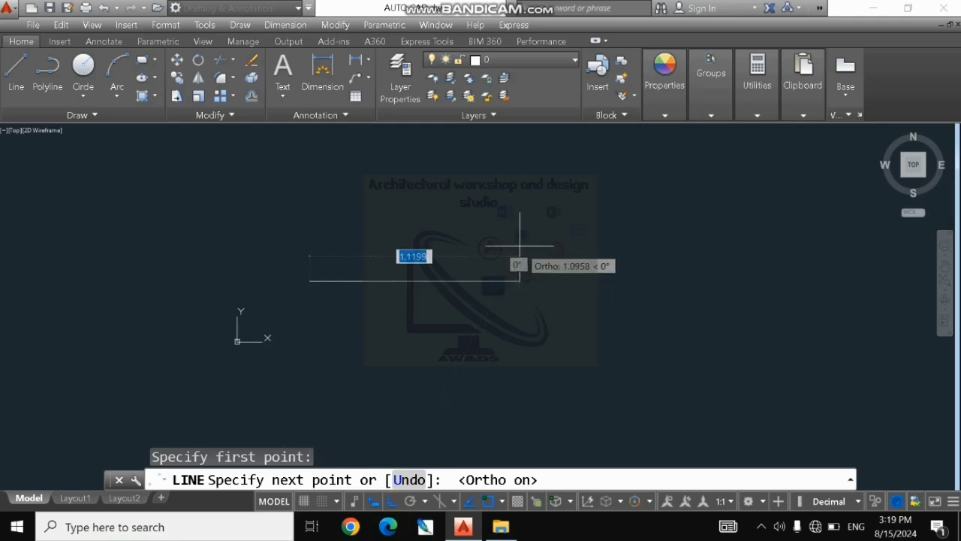
click(545, 266)
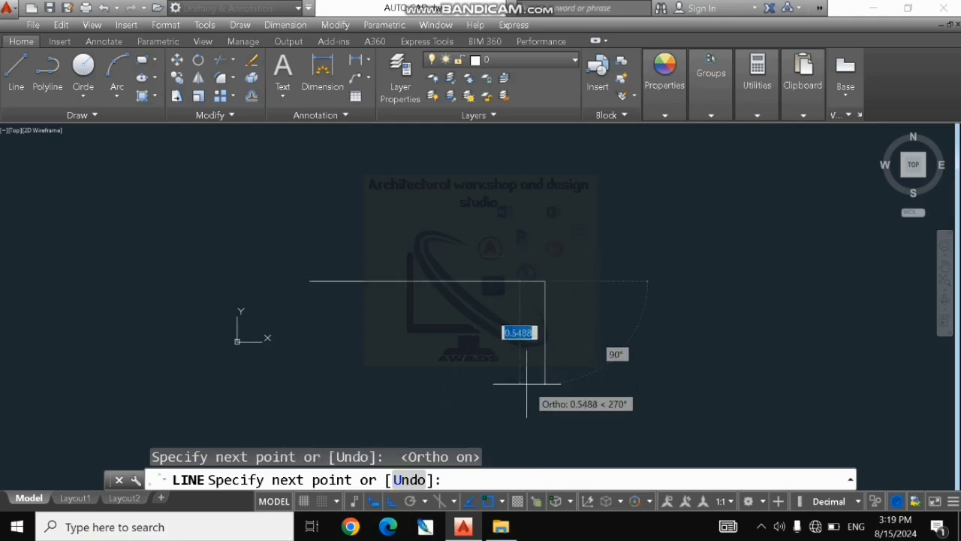
click(527, 383)
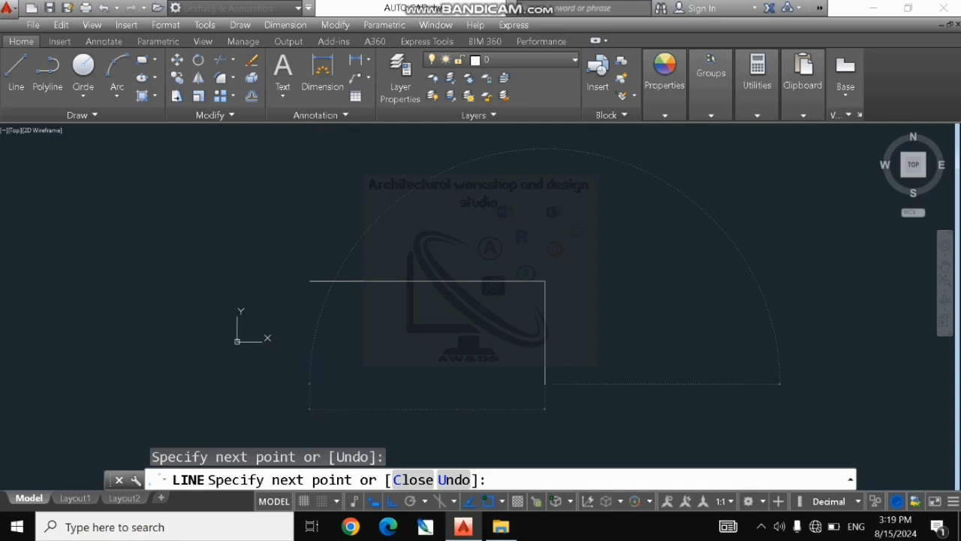
click(310, 383)
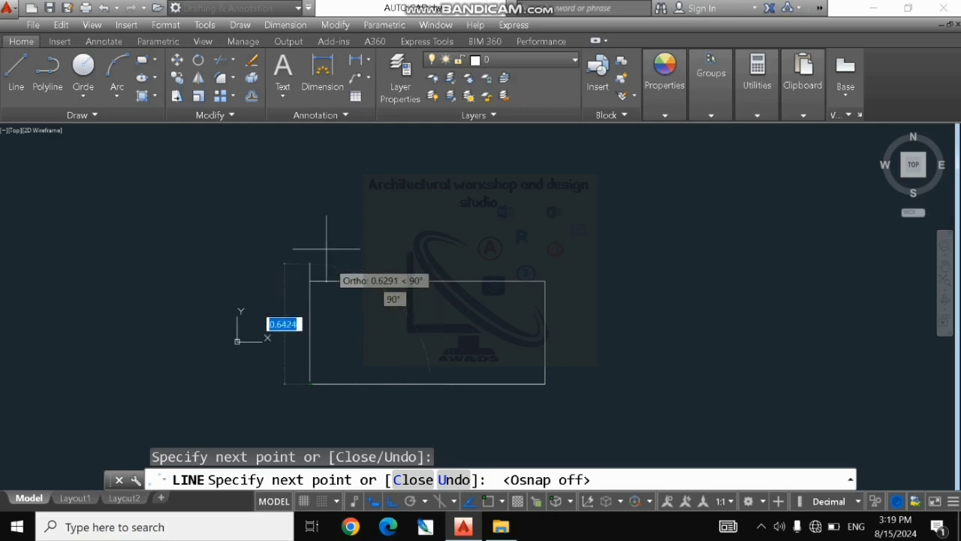
Step: Turn object snap on and close the rectangle by snapping to the first line's starting endpoint
click(310, 359)
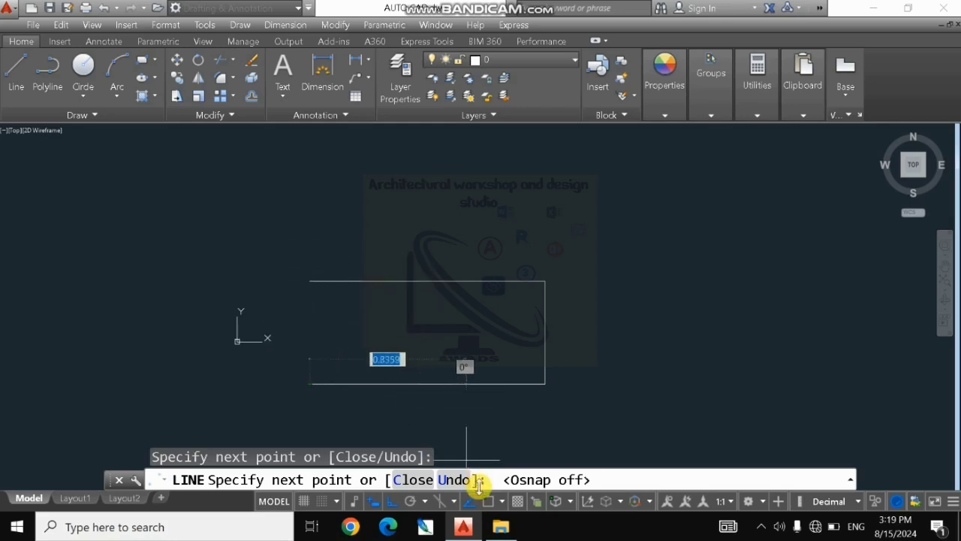
click(485, 502)
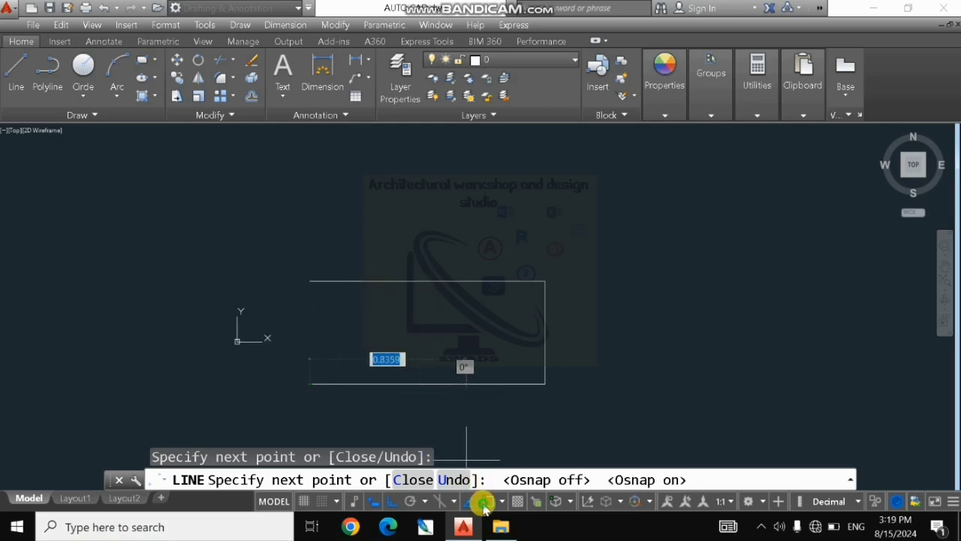
click(311, 284)
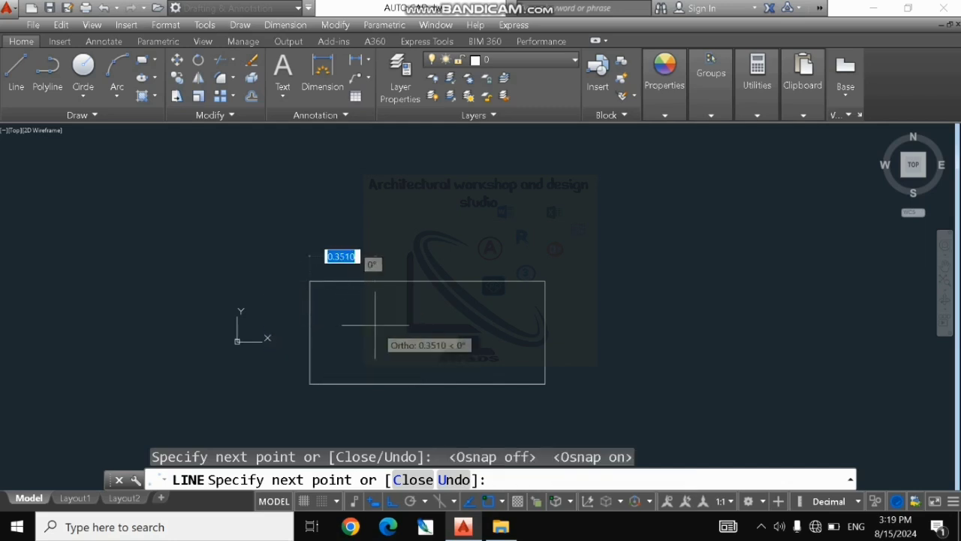
key(Escape)
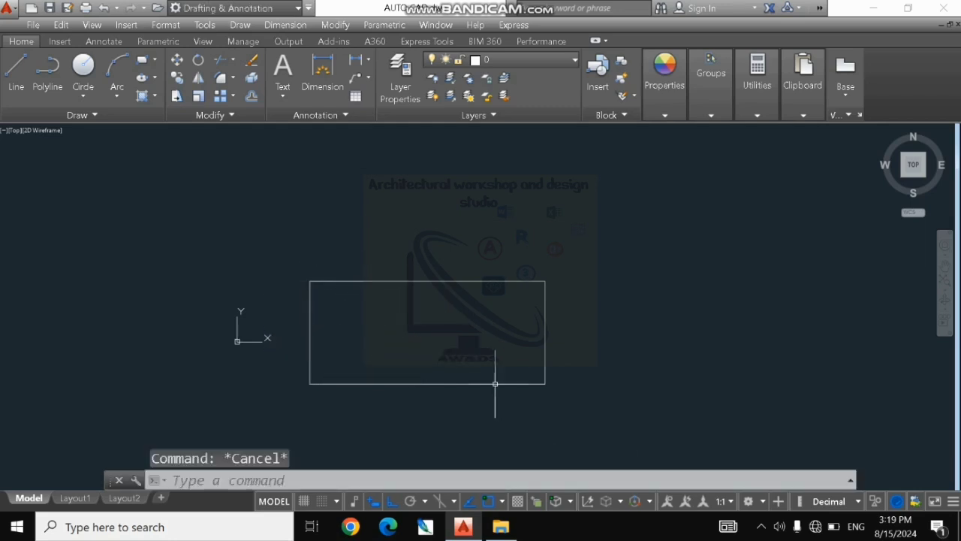
Step: Review the object snap modes, start a line, and enable the Midpoint object snap
click(502, 502)
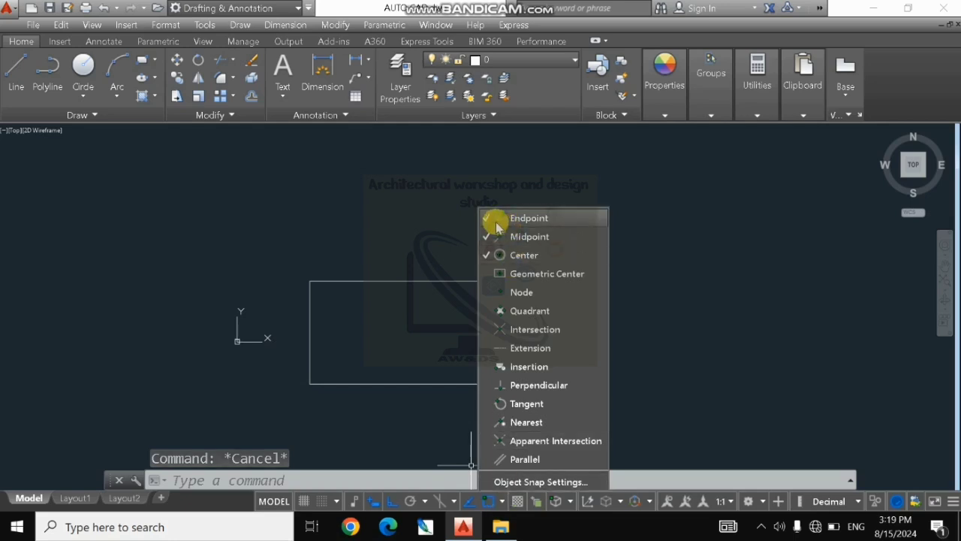
click(397, 305)
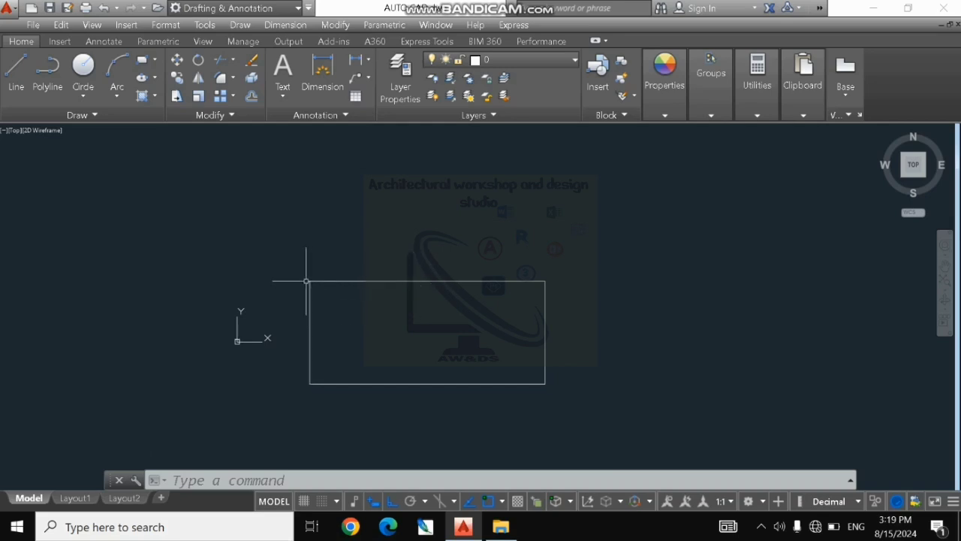
click(16, 72)
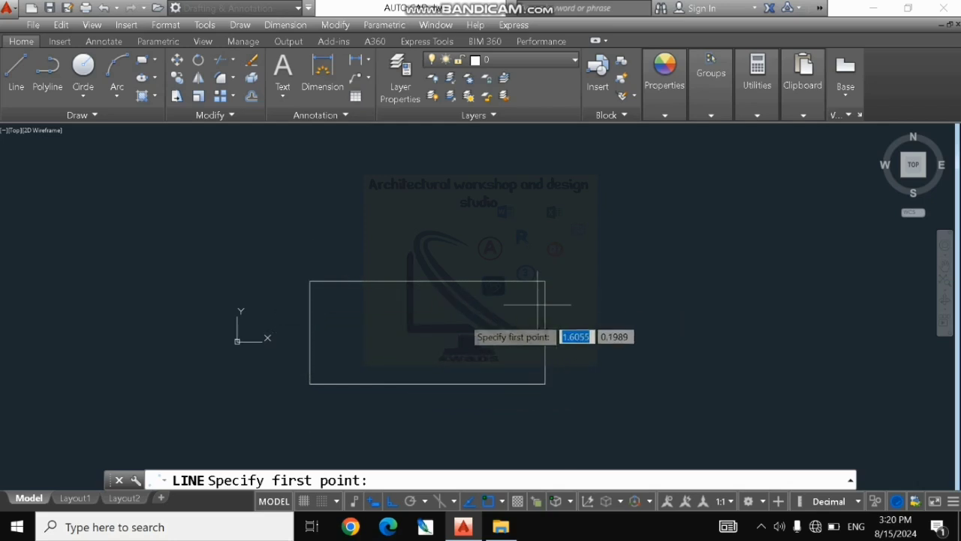
click(501, 501)
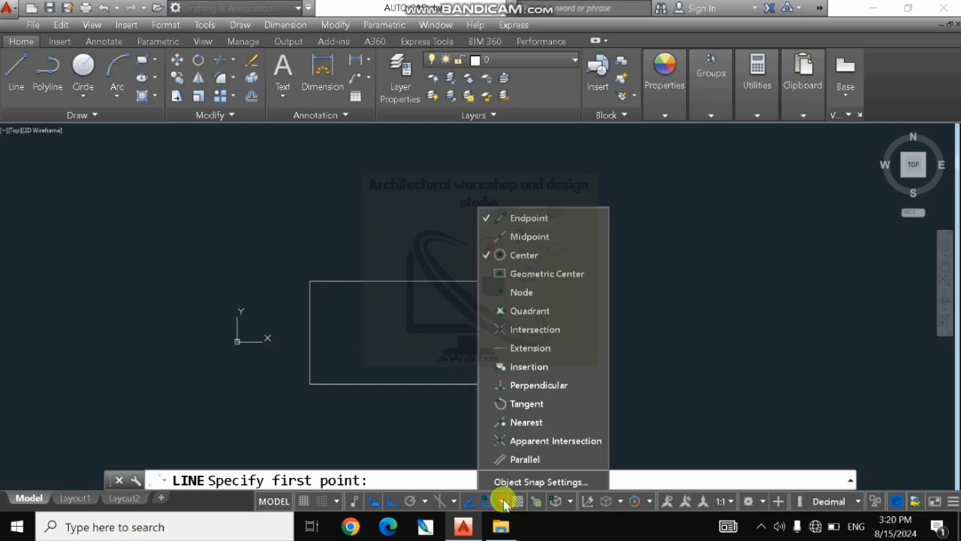
click(514, 237)
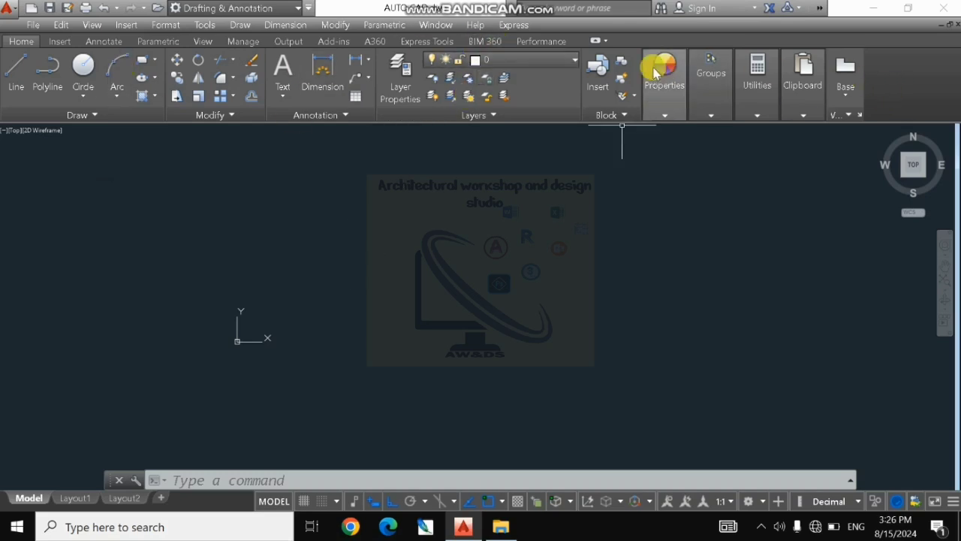
Step: Cycle the ribbon through its minimized display states and return it to the full display
click(595, 42)
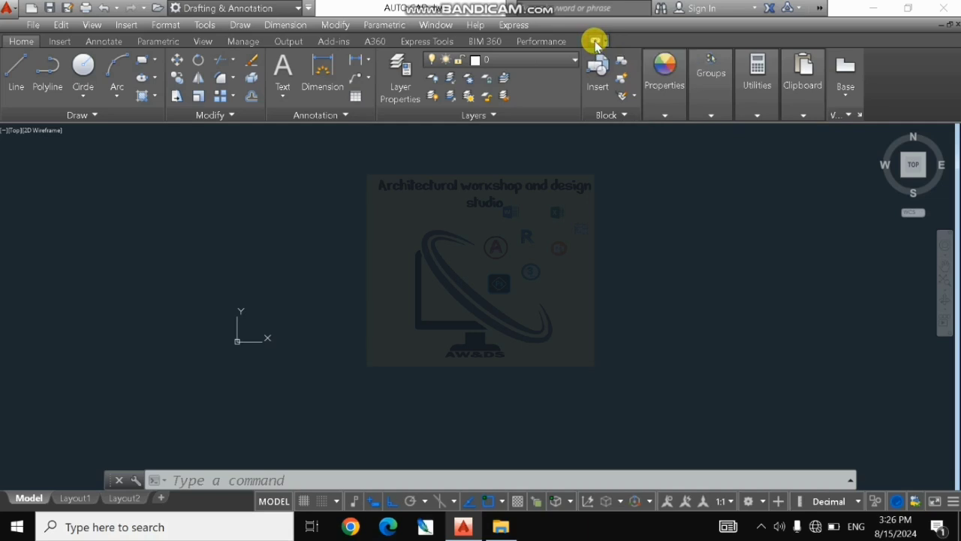
click(595, 42)
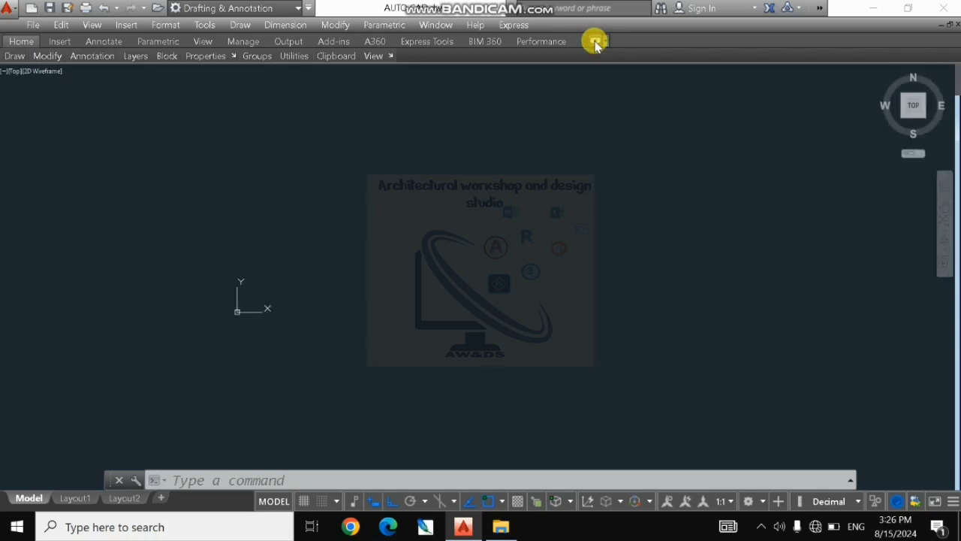
click(595, 43)
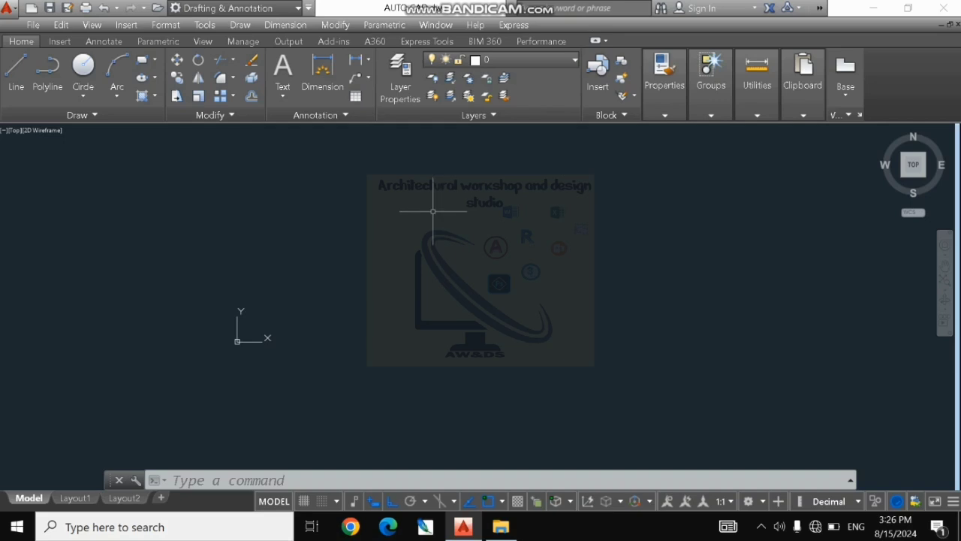
key(Escape)
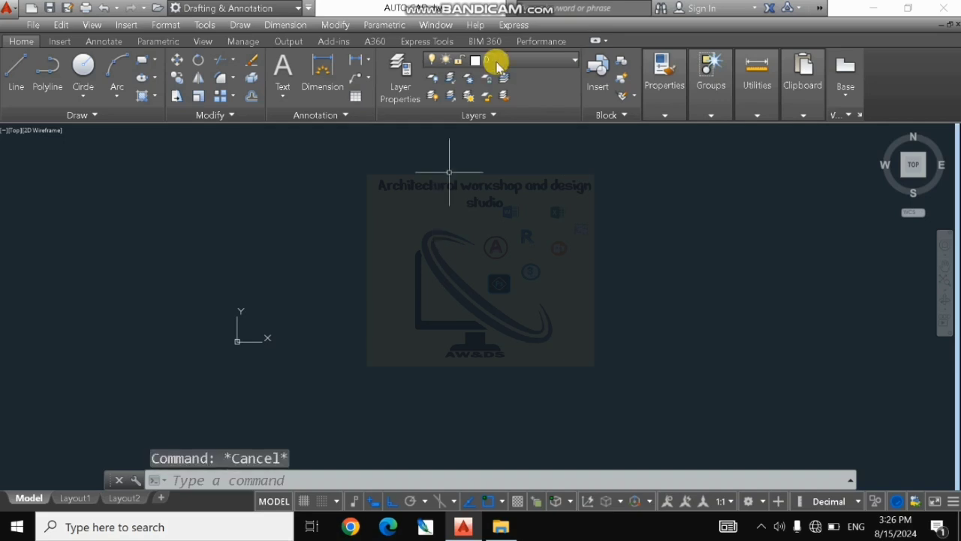
Step: Set the ribbon's minimize mode to Minimize to Tabs and restore the full ribbon display
click(606, 41)
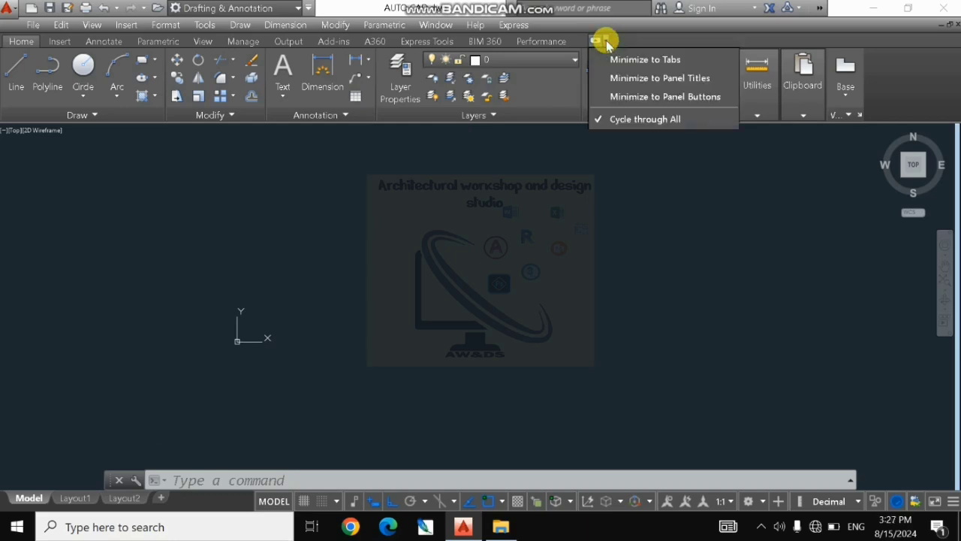
click(642, 61)
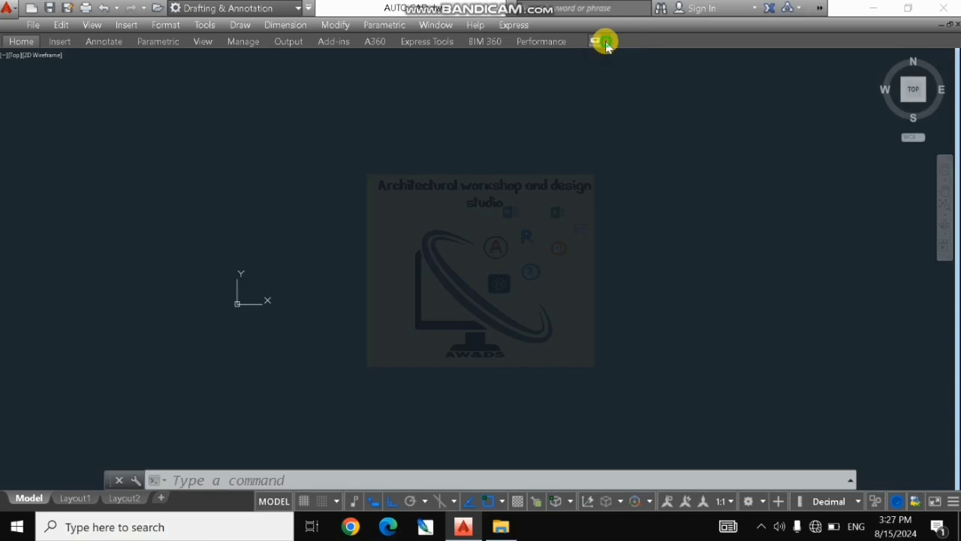
click(605, 44)
click(603, 43)
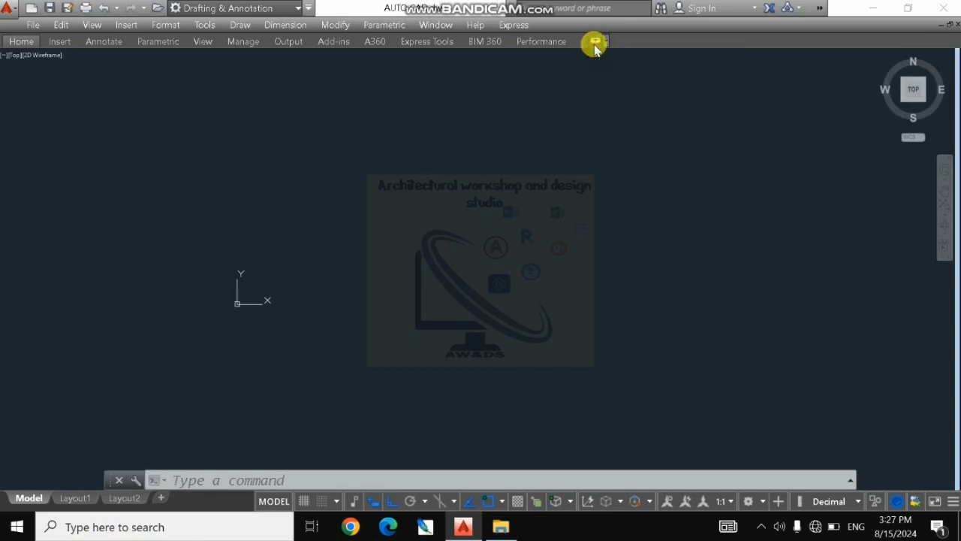
click(594, 41)
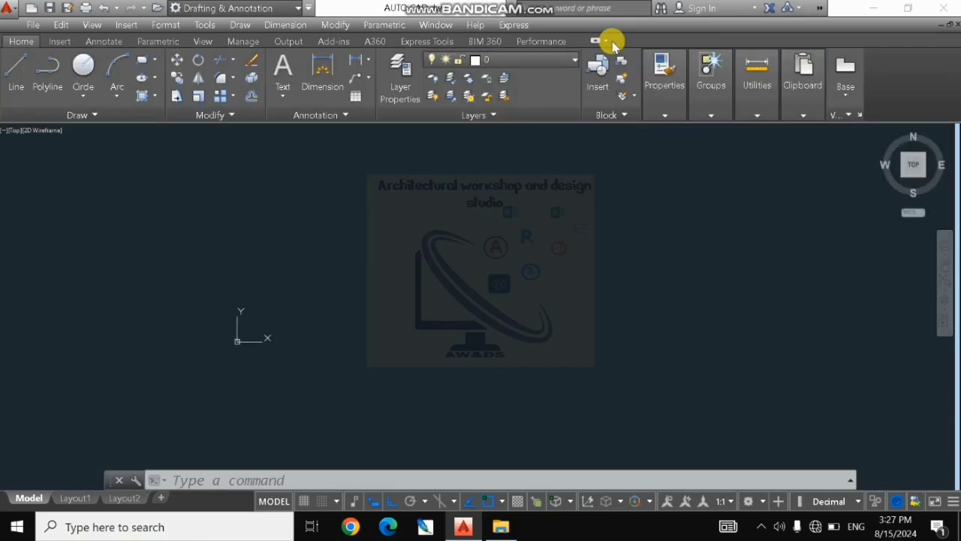
click(605, 42)
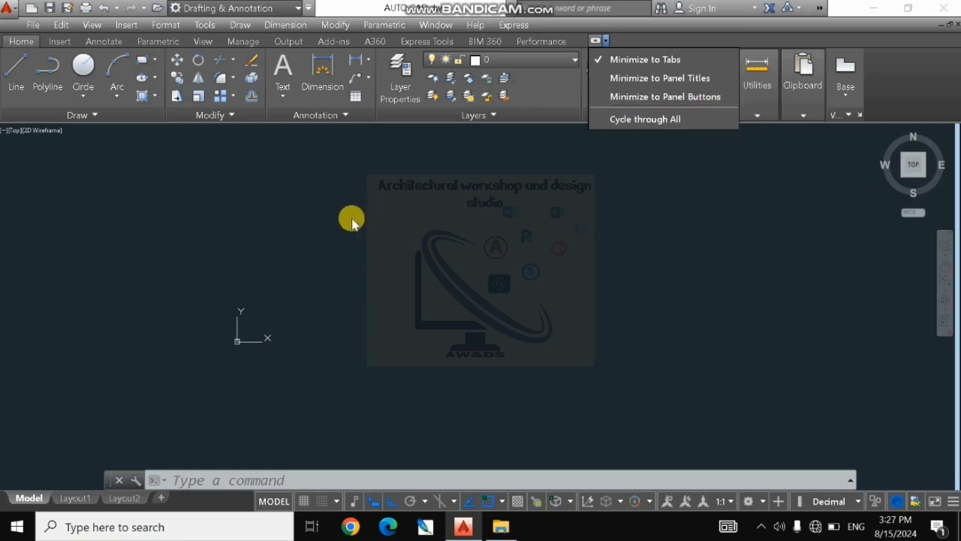
key(Escape)
key(Escape)
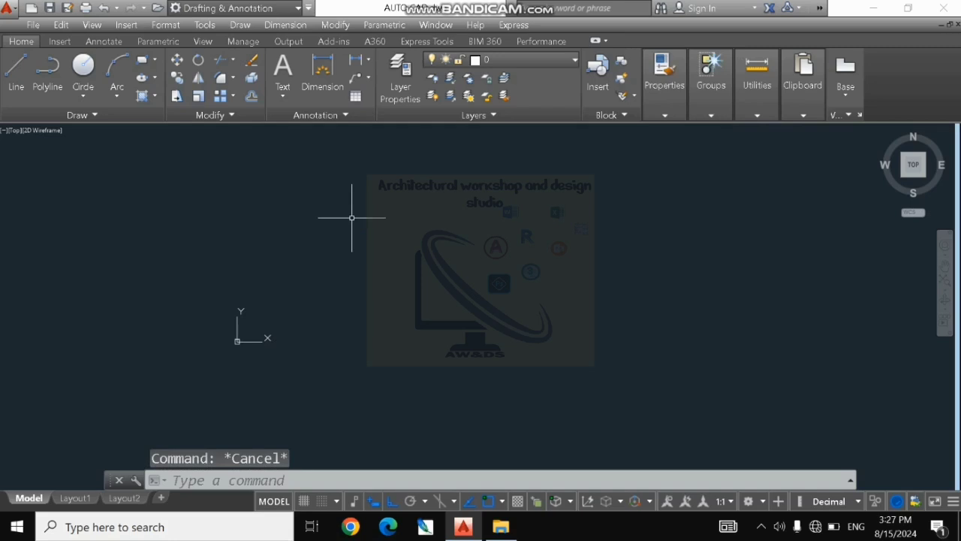